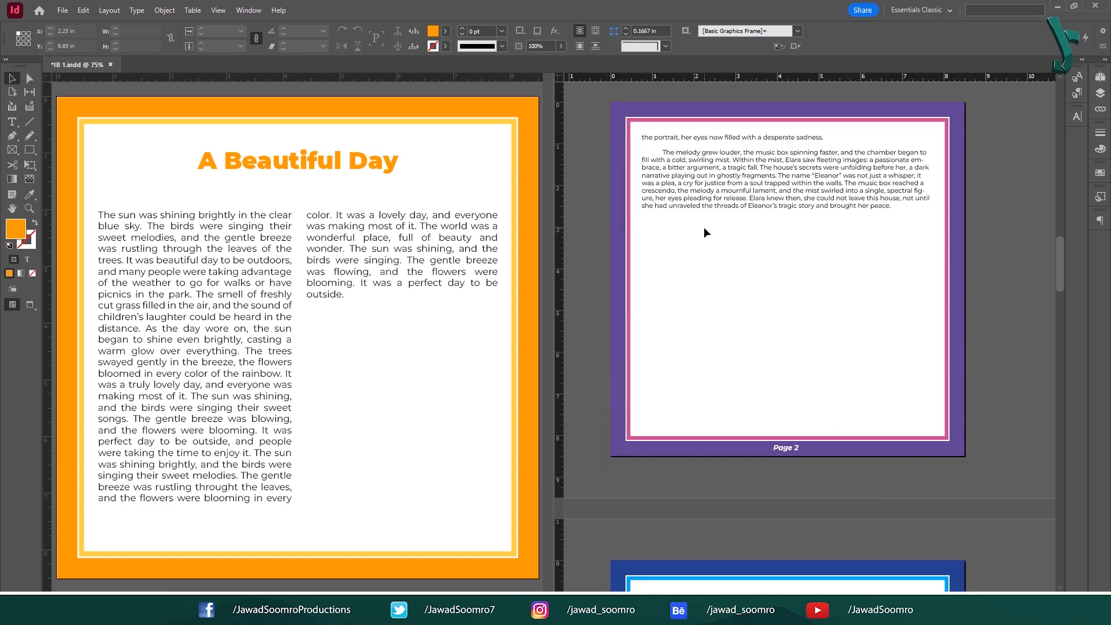
# - Examine the break character options and the three-column body text on the "MY DIARY" page
pyautogui.scroll(-10, 705, 229)
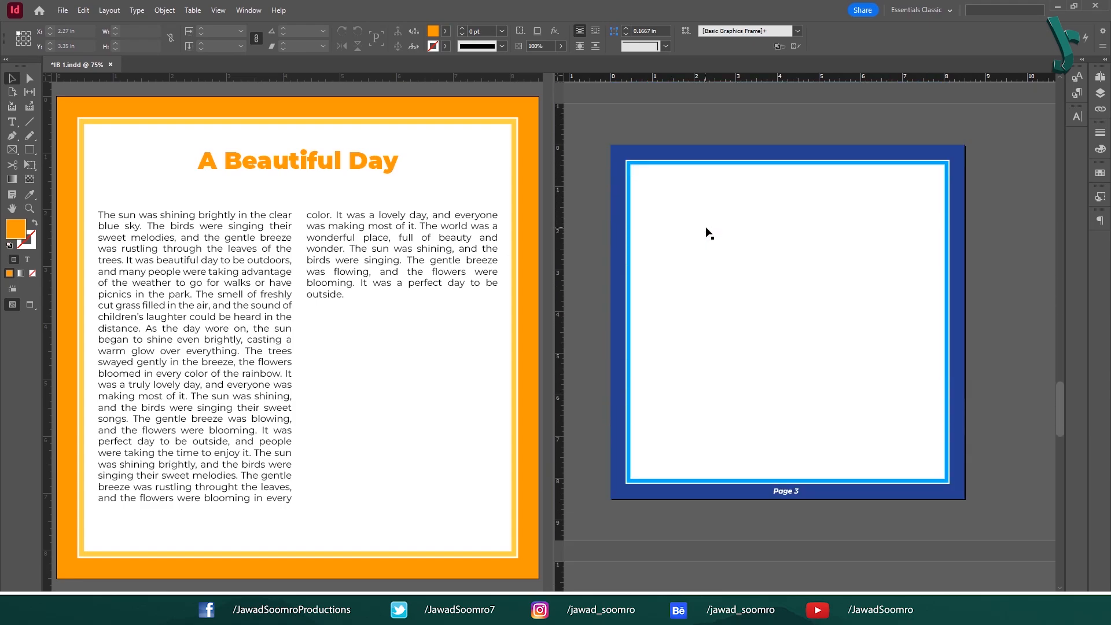
pyautogui.scroll(-7, 706, 231)
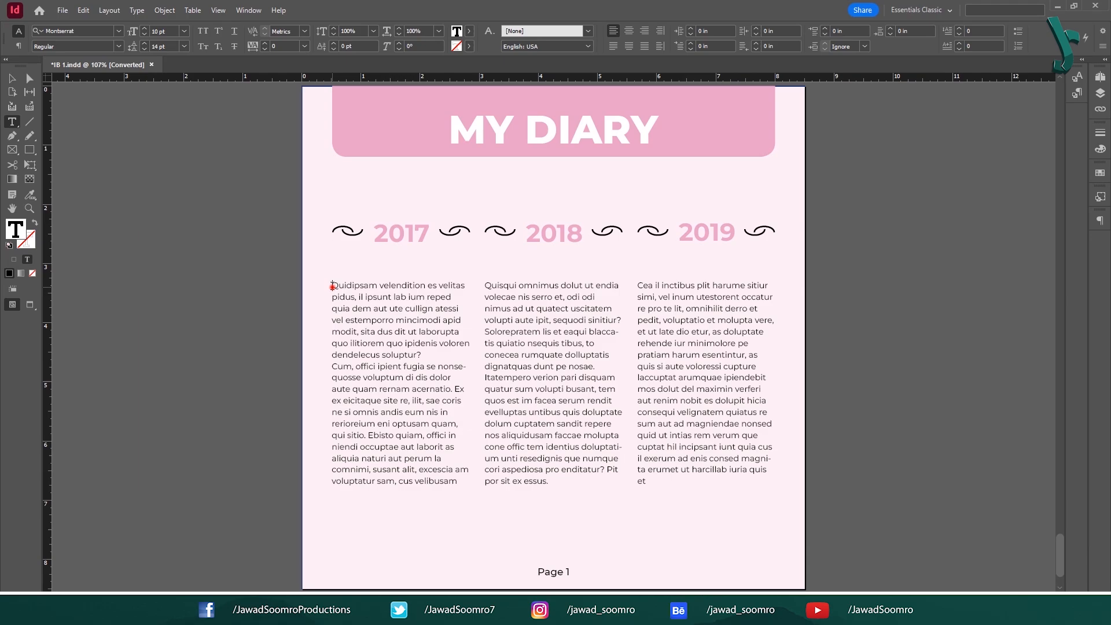
pyautogui.click(333, 286)
pyautogui.click(139, 11)
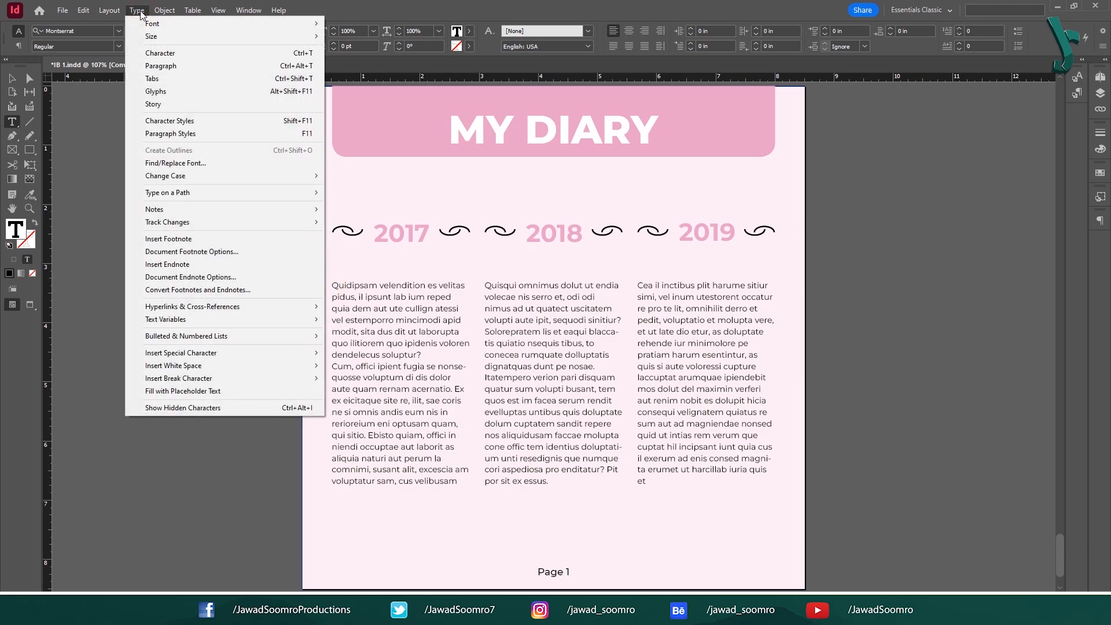
pyautogui.moveTo(239, 380)
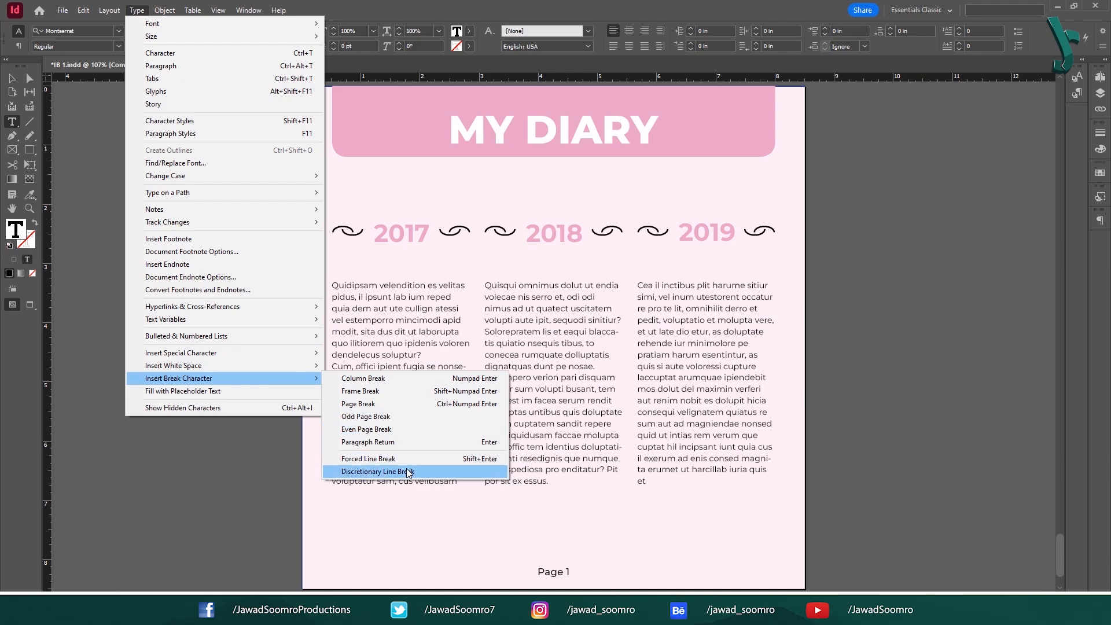
pyautogui.press('Escape')
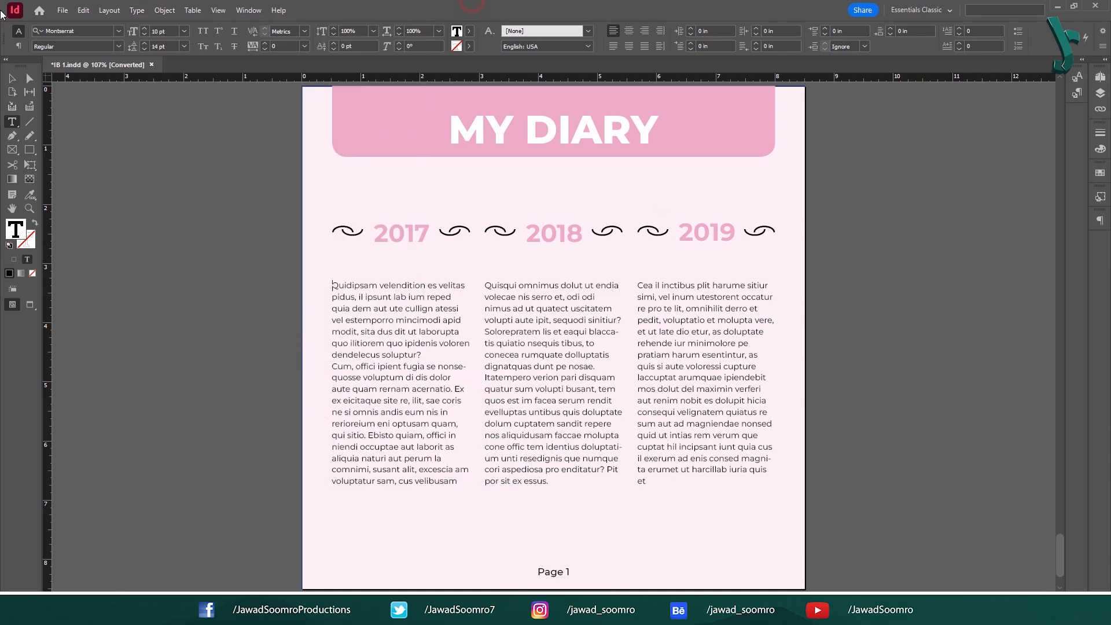
pyautogui.click(7, 80)
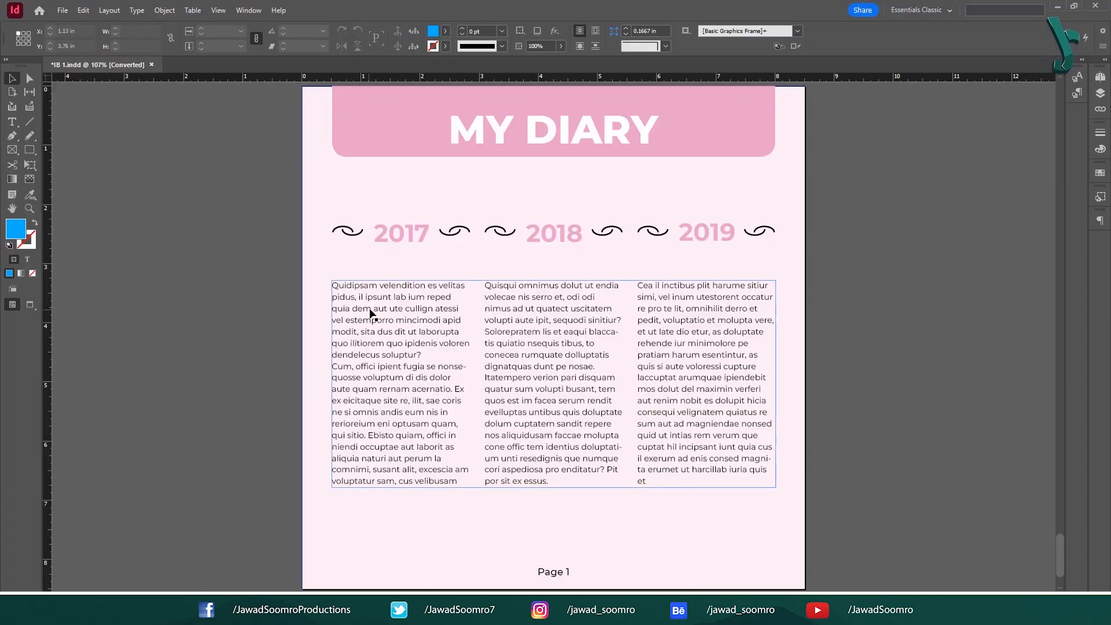
pyautogui.click(359, 303)
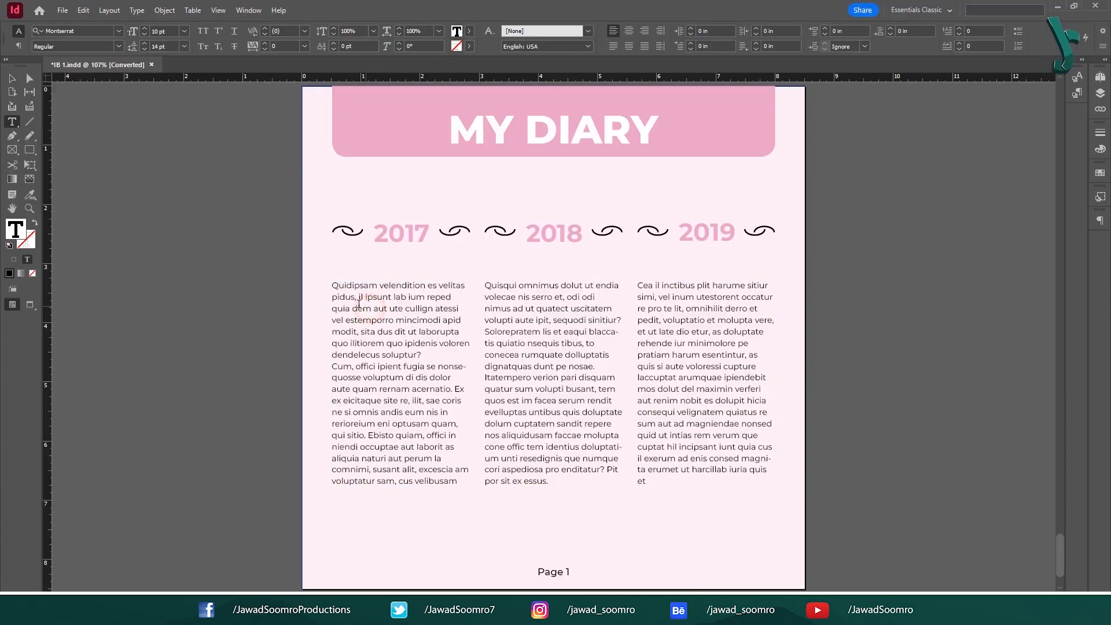
pyautogui.moveTo(334, 286); pyautogui.dragTo(509, 285)
pyautogui.moveTo(512, 331); pyautogui.dragTo(819, 541)
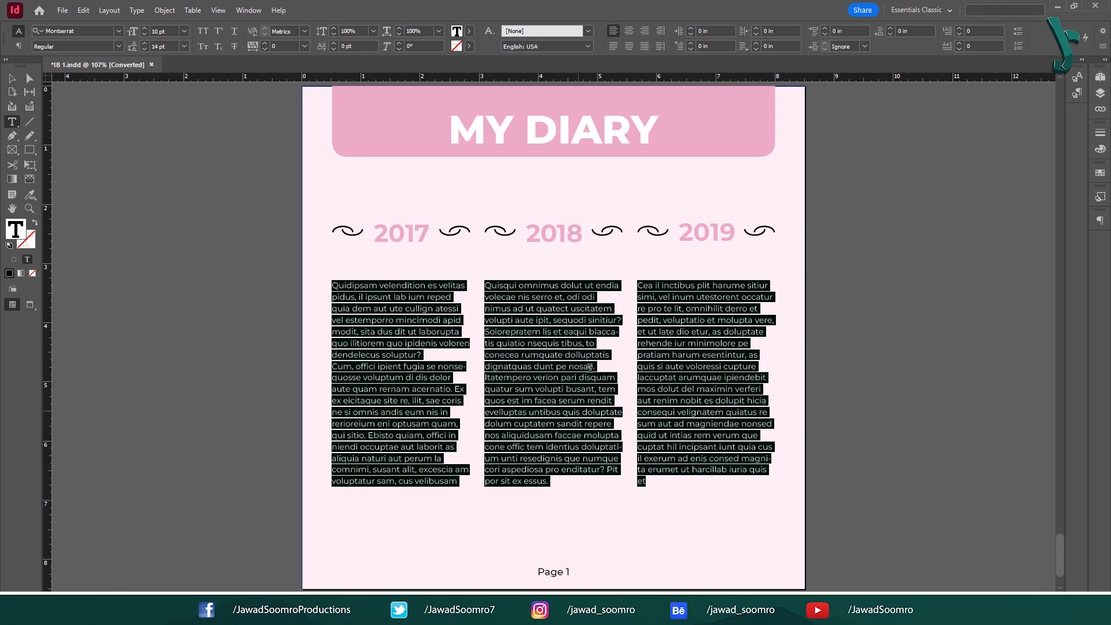
pyautogui.click(559, 361)
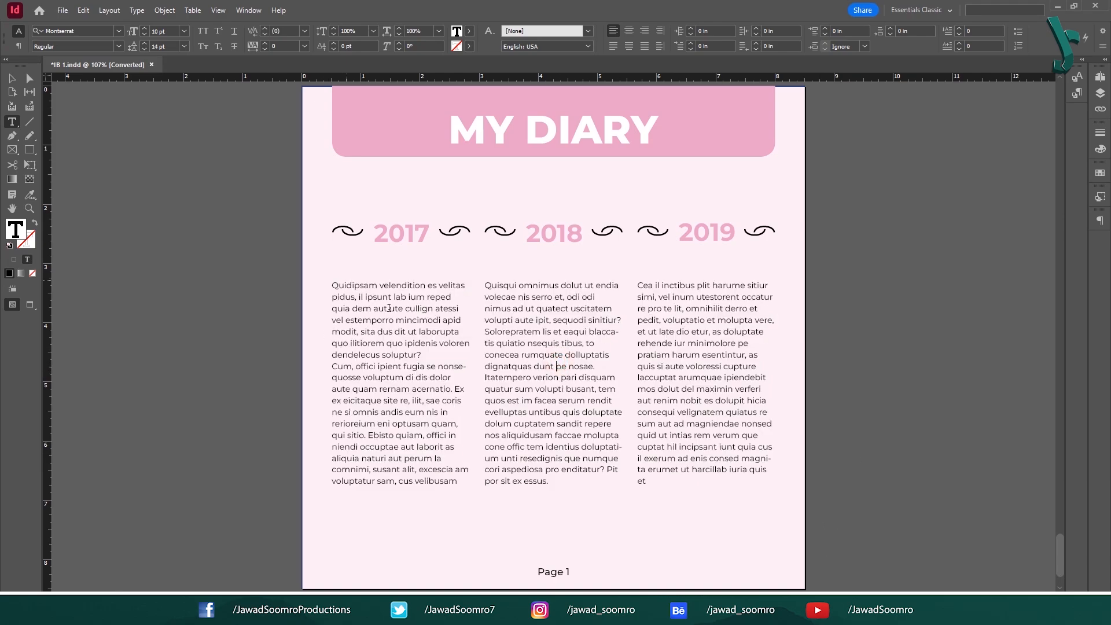
# - Insert forced line breaks before the hyphenated words "nonsequosse" in the 2017 column and "blaccatis" in the 2018 column
pyautogui.moveTo(382, 377); pyautogui.dragTo(339, 377)
pyautogui.click(625, 326)
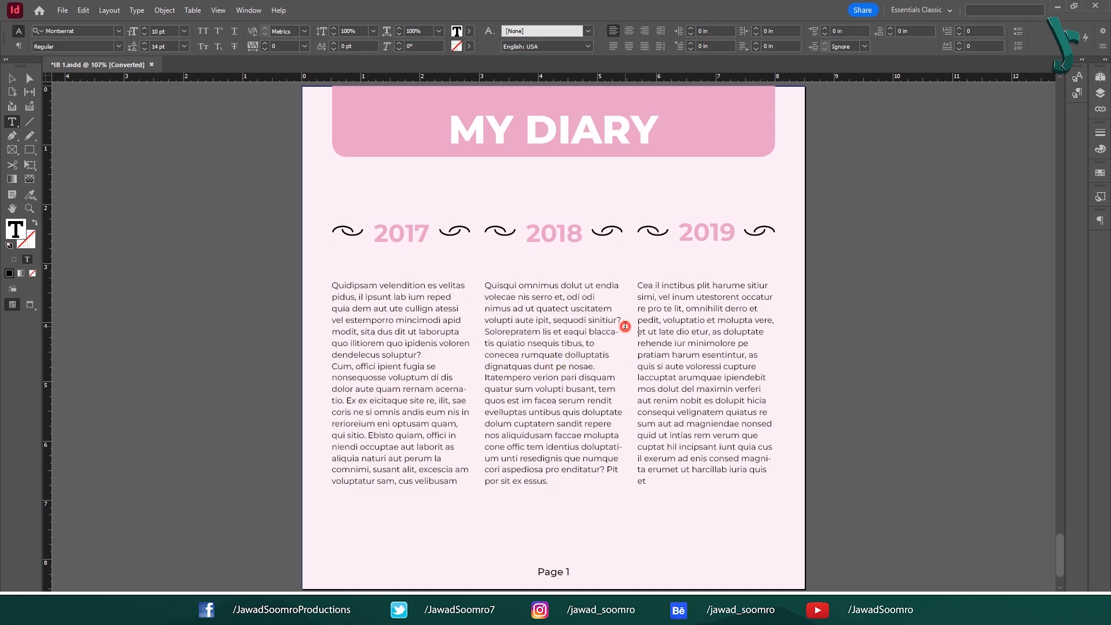
pyautogui.click(587, 331)
pyautogui.hotkey('shift', 'Return')
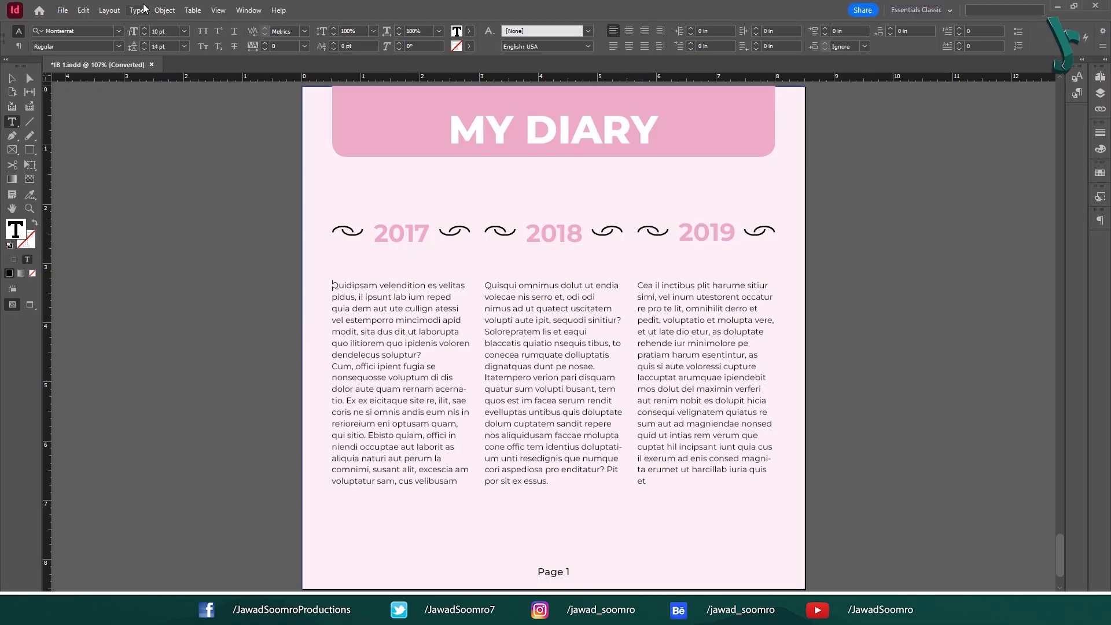
# - Insert a discretionary line break at the start of the 2017 column's text
pyautogui.click(136, 10)
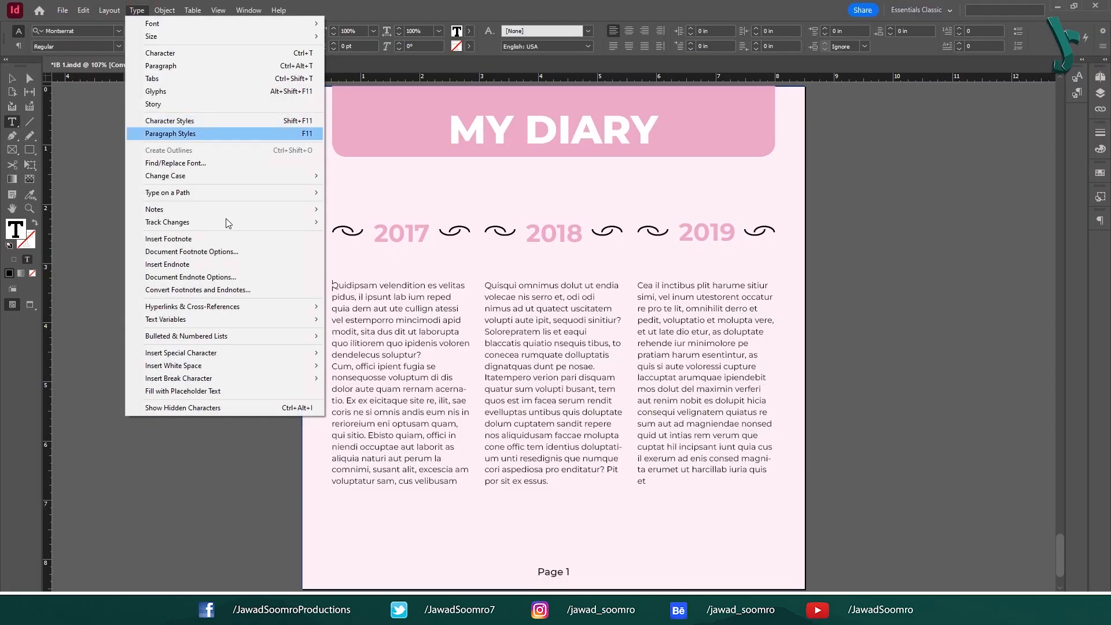
pyautogui.moveTo(294, 377)
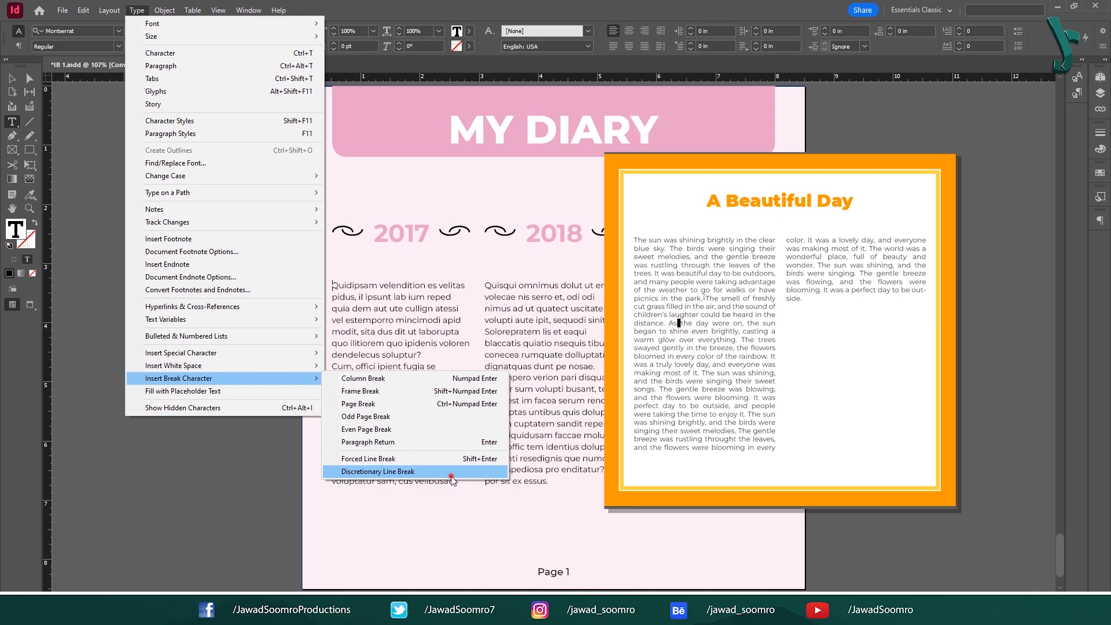
pyautogui.click(451, 475)
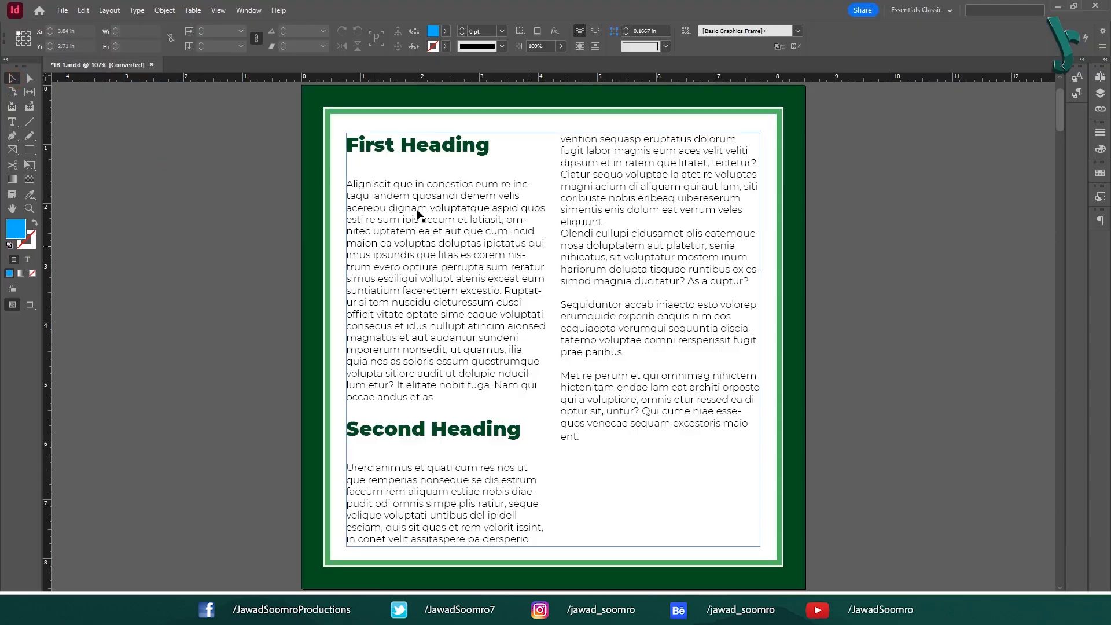
# - Insert a column break before "Second Heading" in the two-column text frame
pyautogui.doubleClick(408, 204)
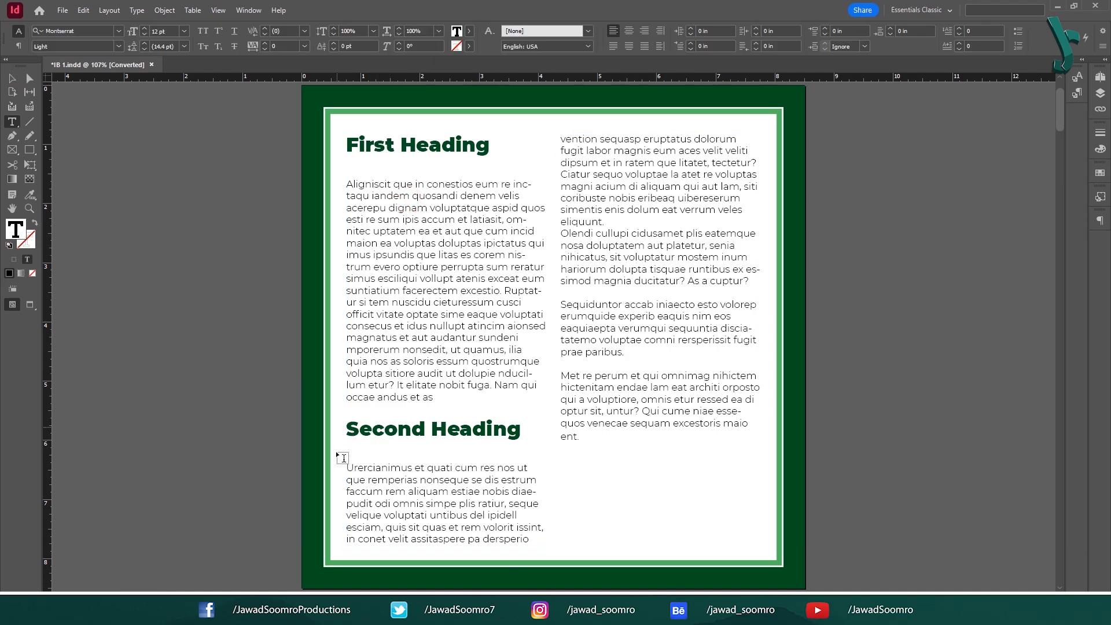
pyautogui.moveTo(350, 431); pyautogui.dragTo(529, 431)
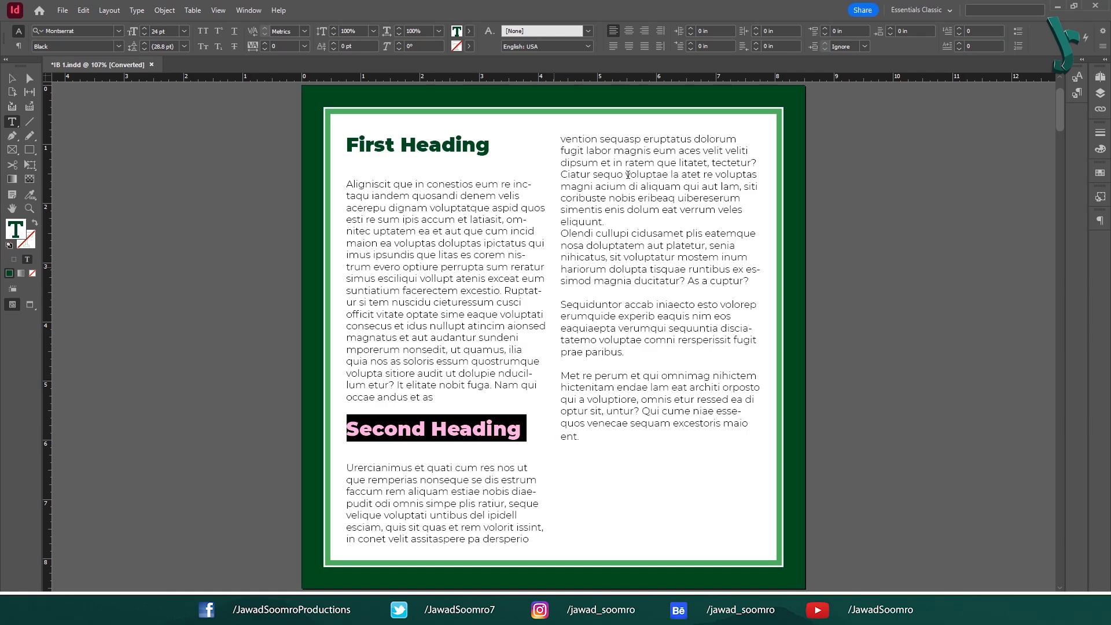
pyautogui.moveTo(580, 149); pyautogui.dragTo(660, 150)
pyautogui.click(653, 175)
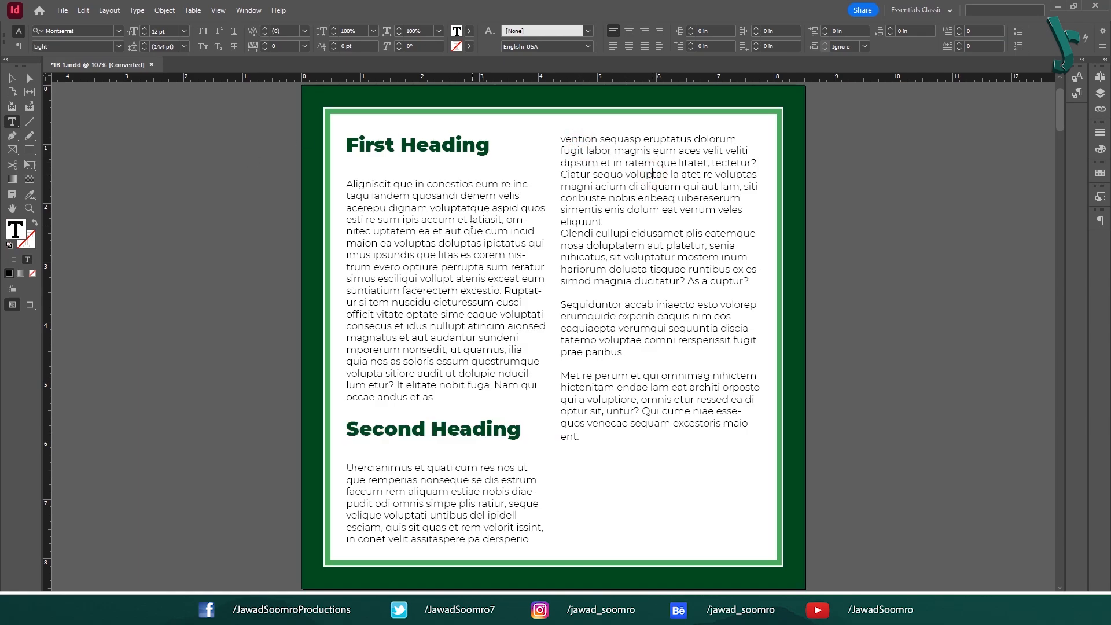
pyautogui.click(348, 427)
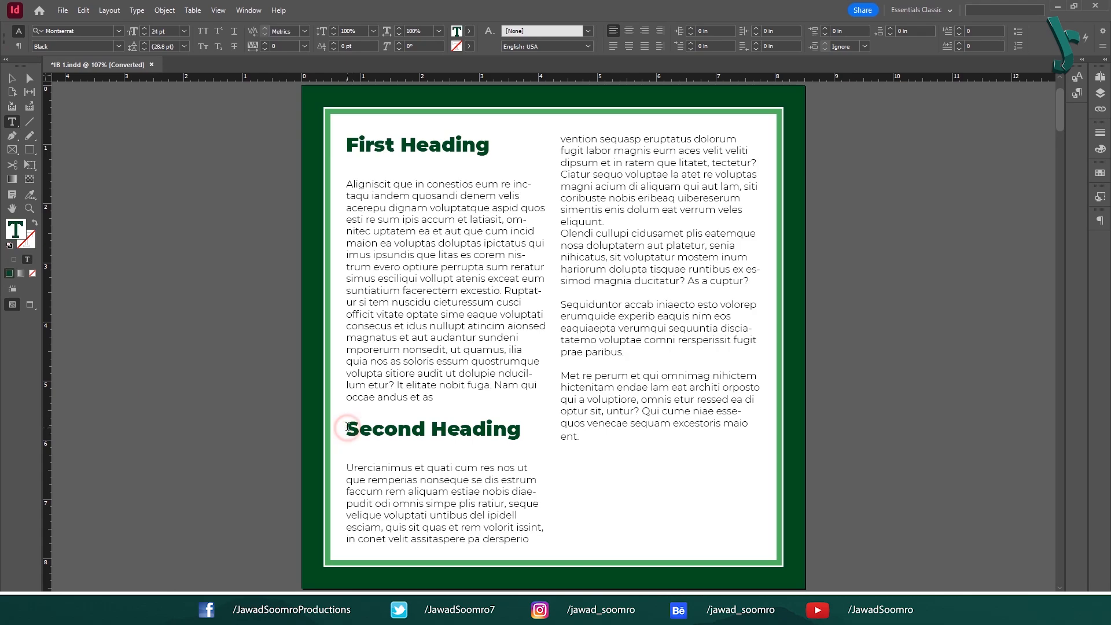
pyautogui.click(144, 10)
pyautogui.moveTo(254, 379)
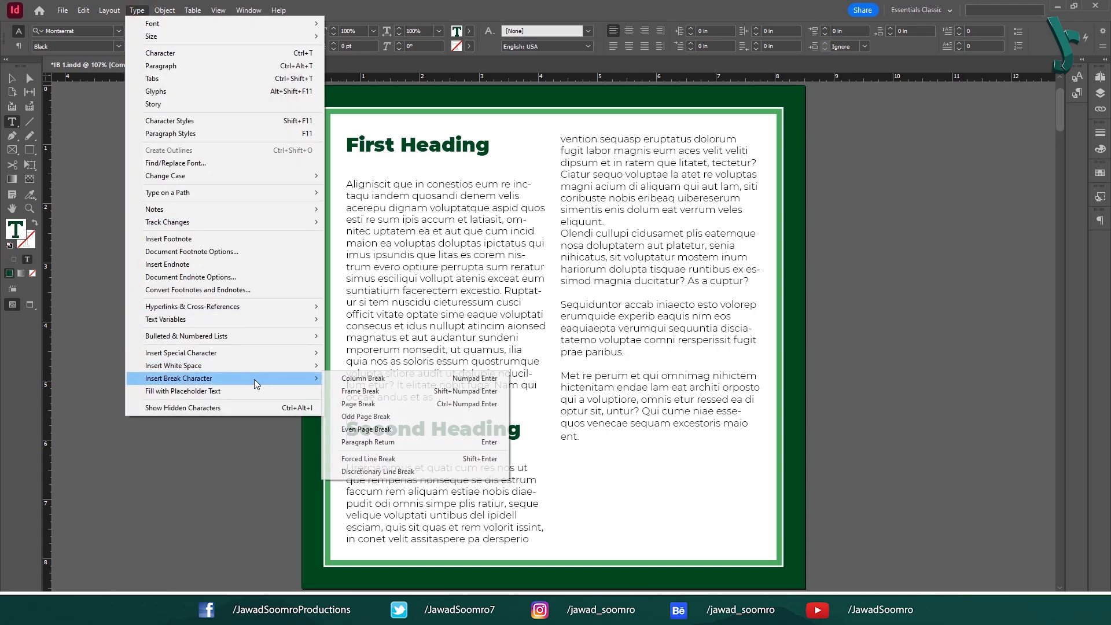
pyautogui.click(359, 379)
pyautogui.press('Escape')
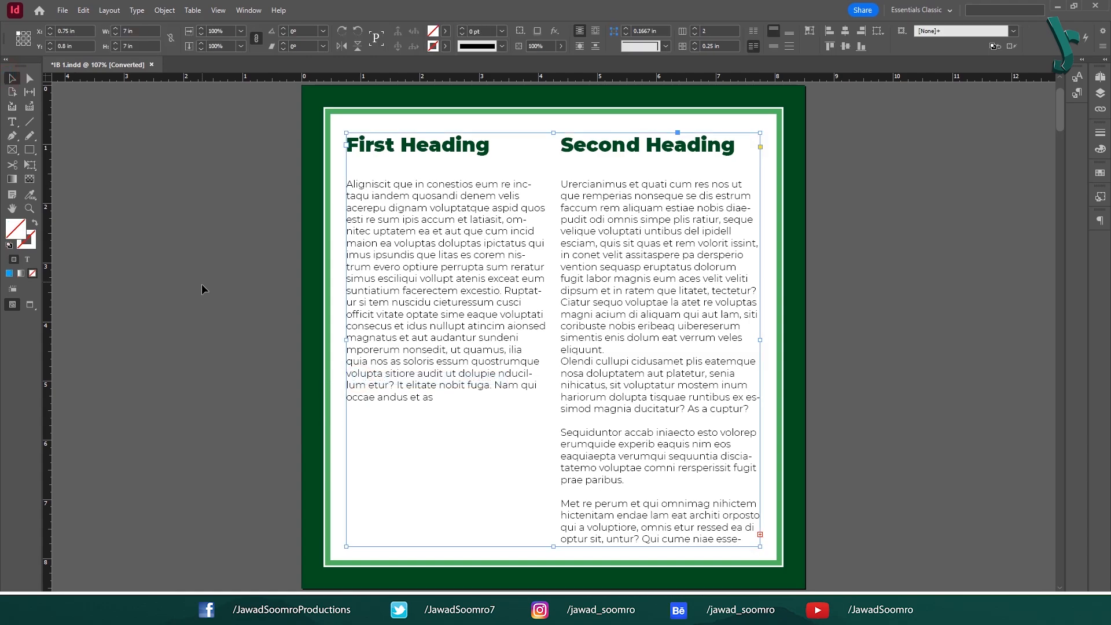
# - Delete the column break below the First Heading's paragraph
pyautogui.click(201, 284)
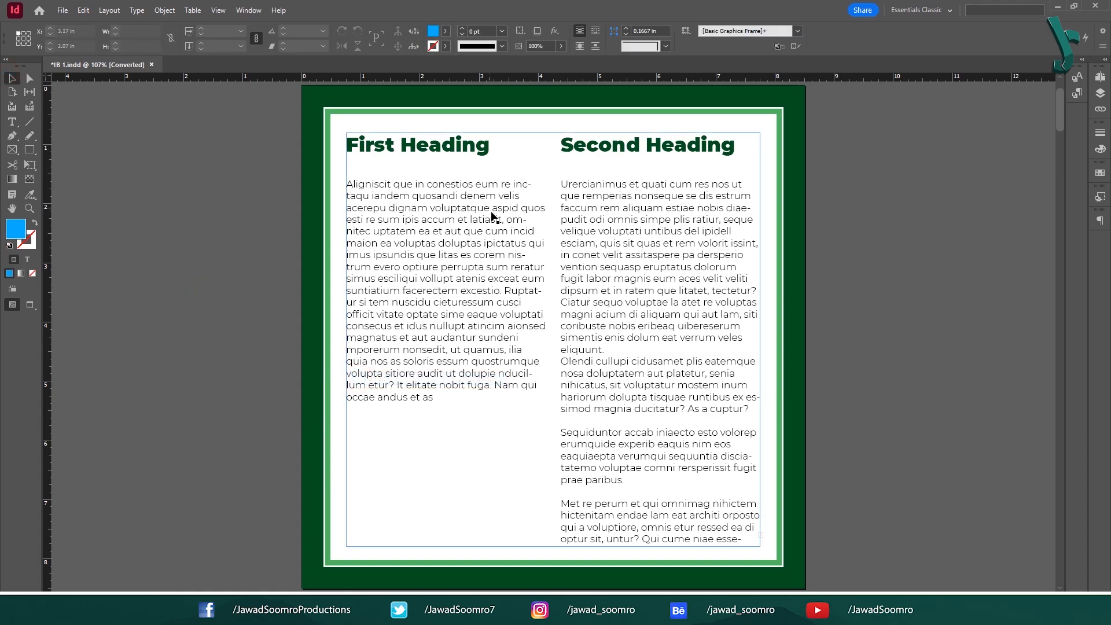
pyautogui.click(501, 355)
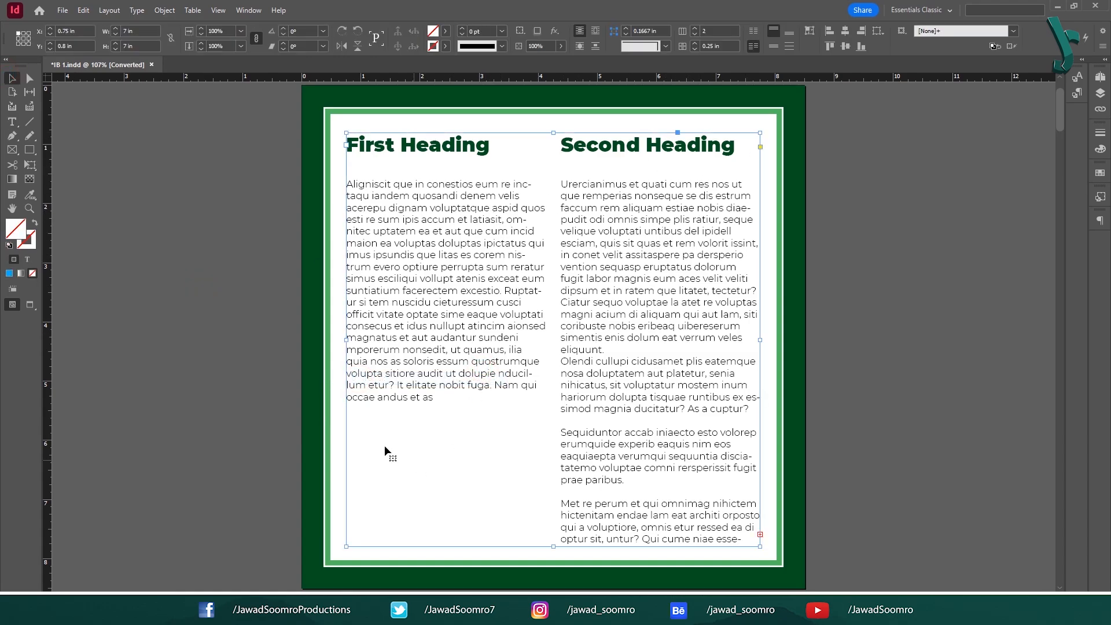
pyautogui.doubleClick(354, 414)
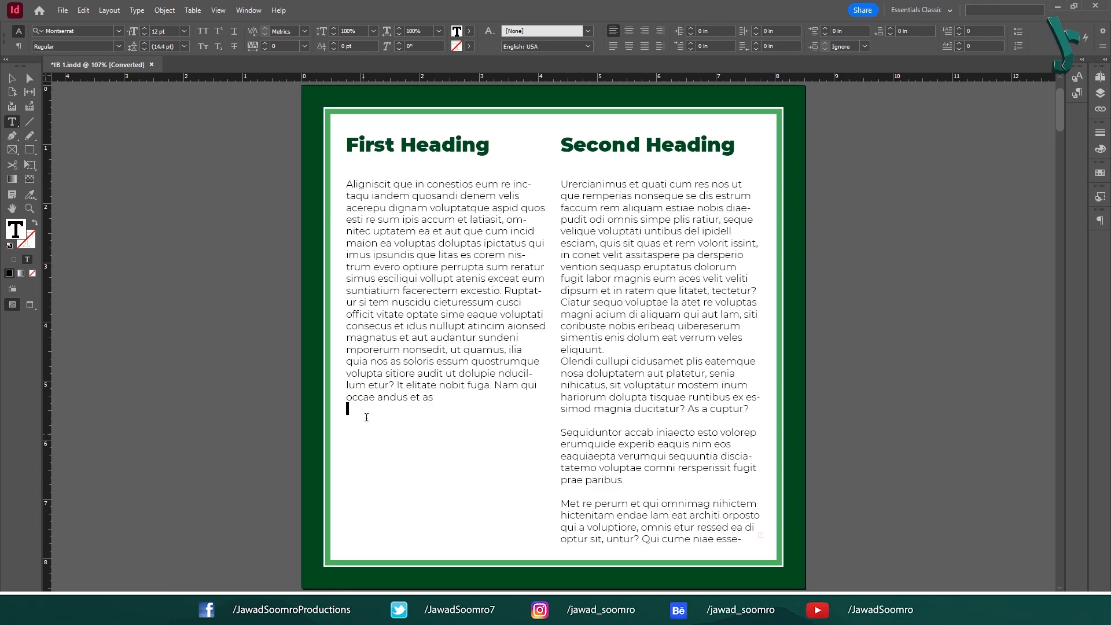
pyautogui.press('Delete')
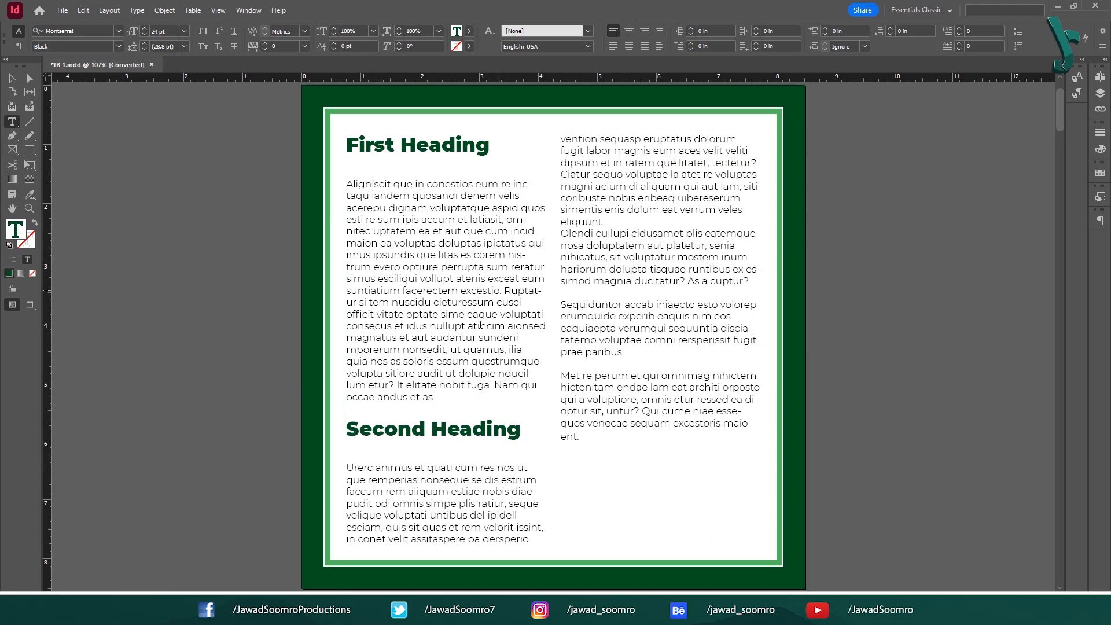
# - Try a column break at the start of the body paragraph under "Second Heading", and undo it
pyautogui.click(345, 465)
pyautogui.click(137, 10)
pyautogui.moveTo(293, 378)
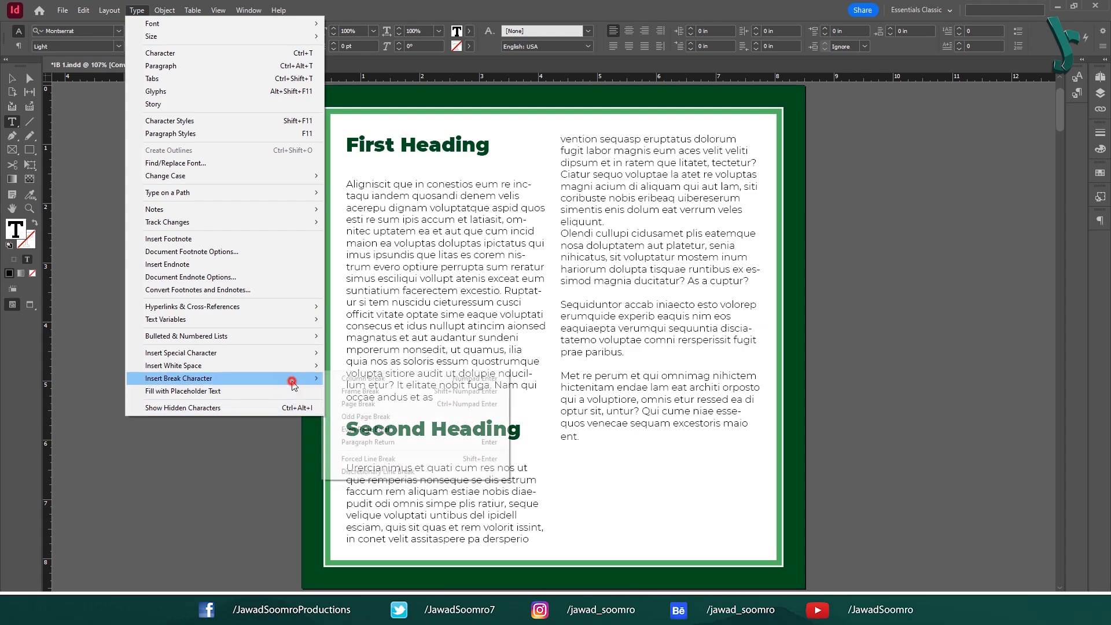
pyautogui.click(366, 381)
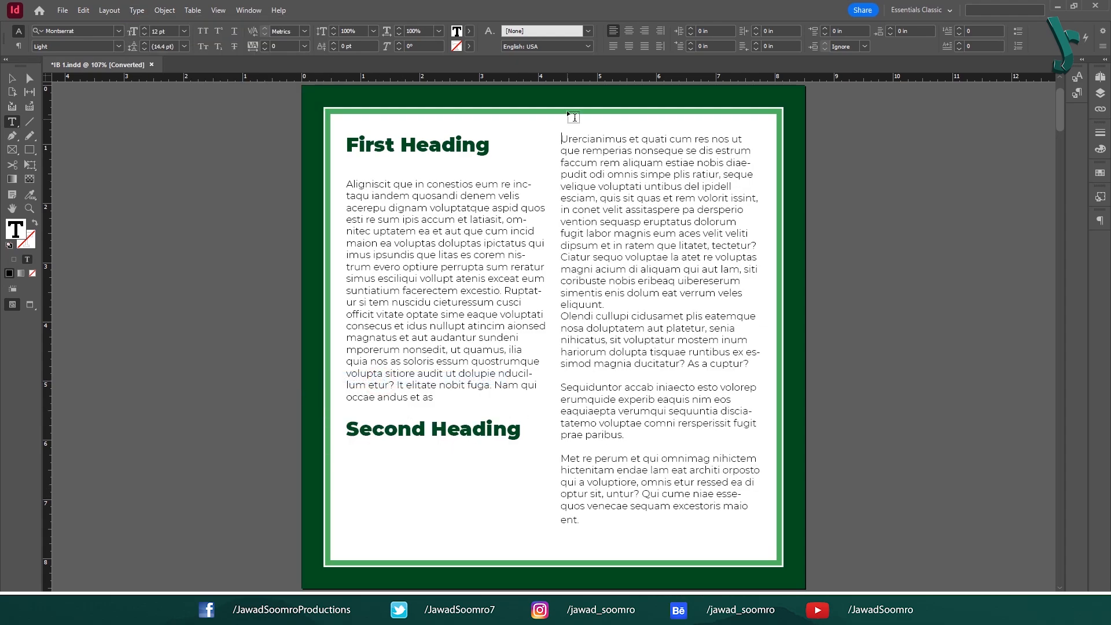
pyautogui.click(12, 77)
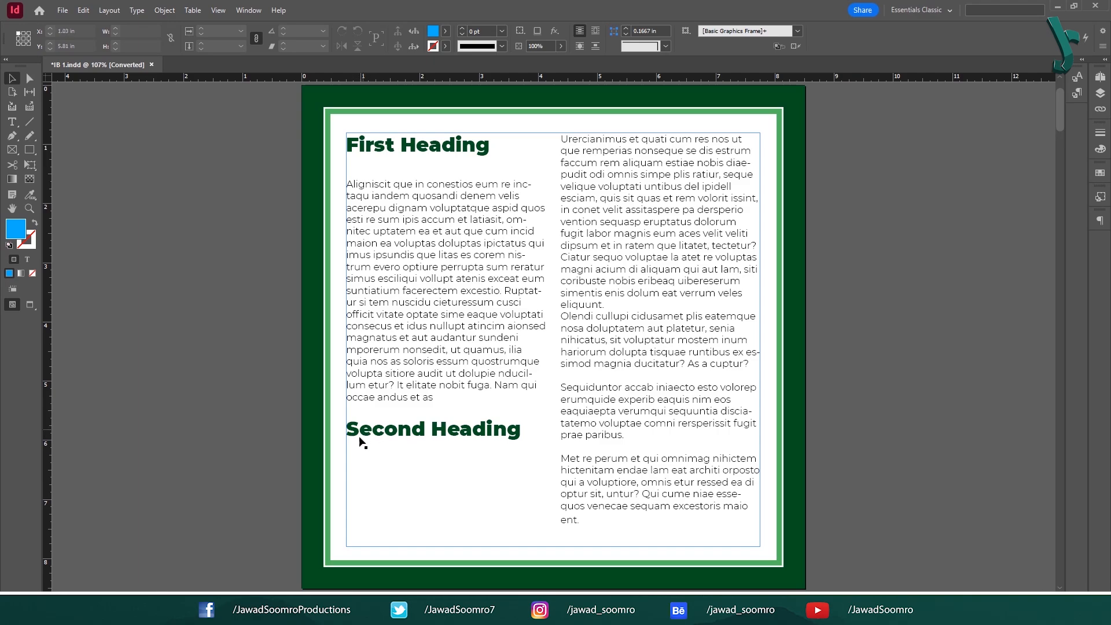
pyautogui.hotkey('ctrl', 'z')
# - Insert a column break in front of the "Second Heading" title
pyautogui.click(138, 11)
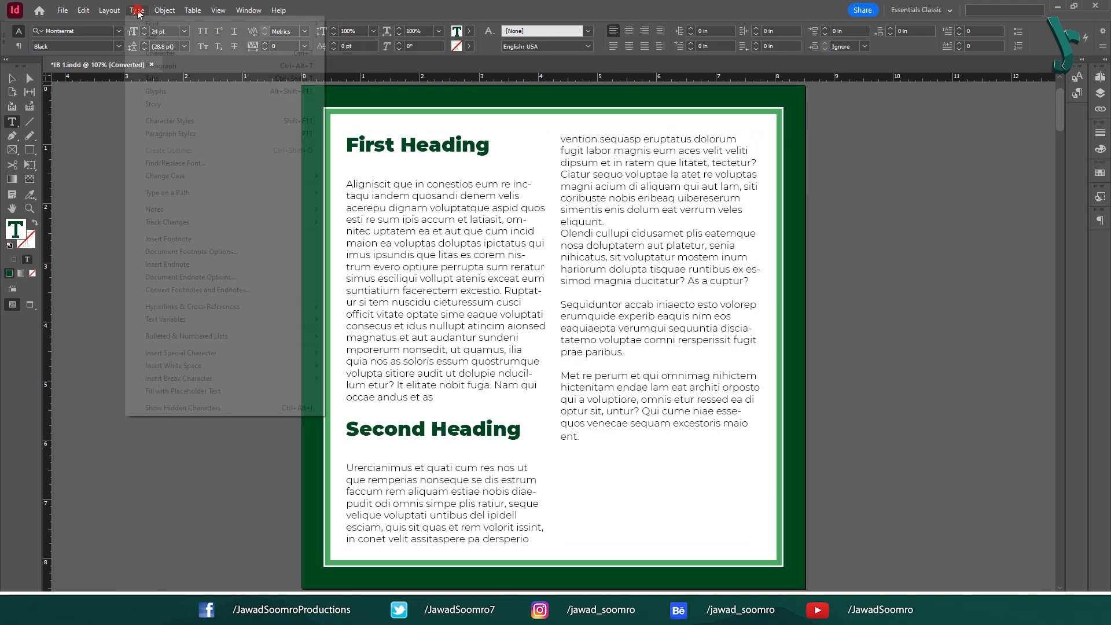
pyautogui.moveTo(231, 378)
pyautogui.click(376, 382)
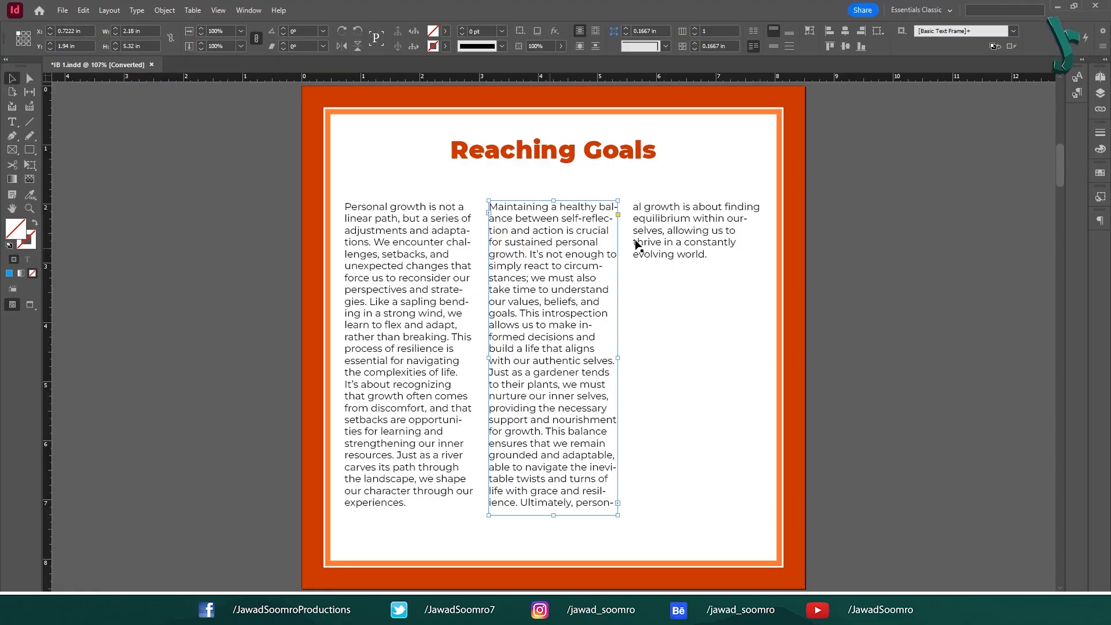
# - Insert four blank lines before "It's about recognizing" in the first text frame of the "Reaching Goals" page
pyautogui.click(637, 243)
pyautogui.keyDown('shift'); pyautogui.click(388, 370); pyautogui.keyUp('shift')
pyautogui.click(379, 177)
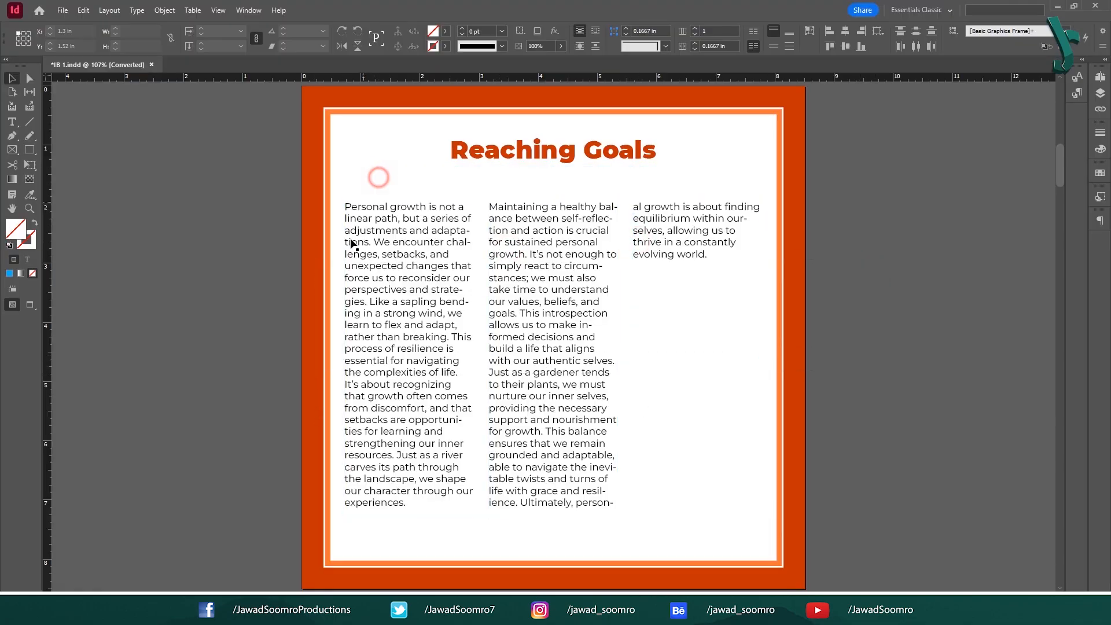
pyautogui.click(352, 243)
pyautogui.doubleClick(452, 385)
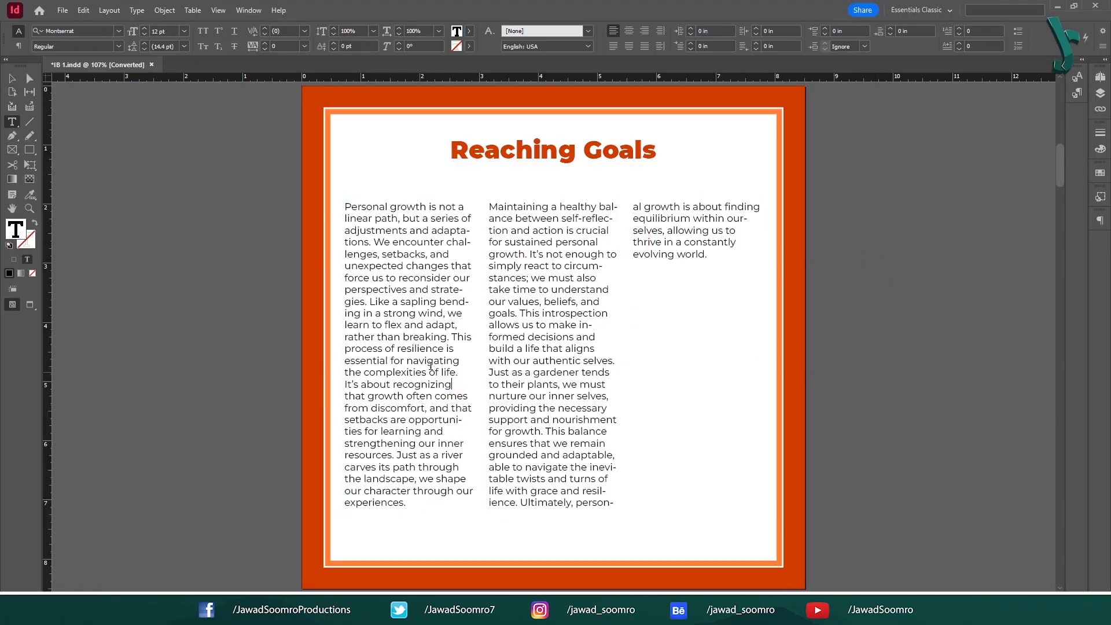
pyautogui.click(345, 385)
pyautogui.press('KP_Enter')
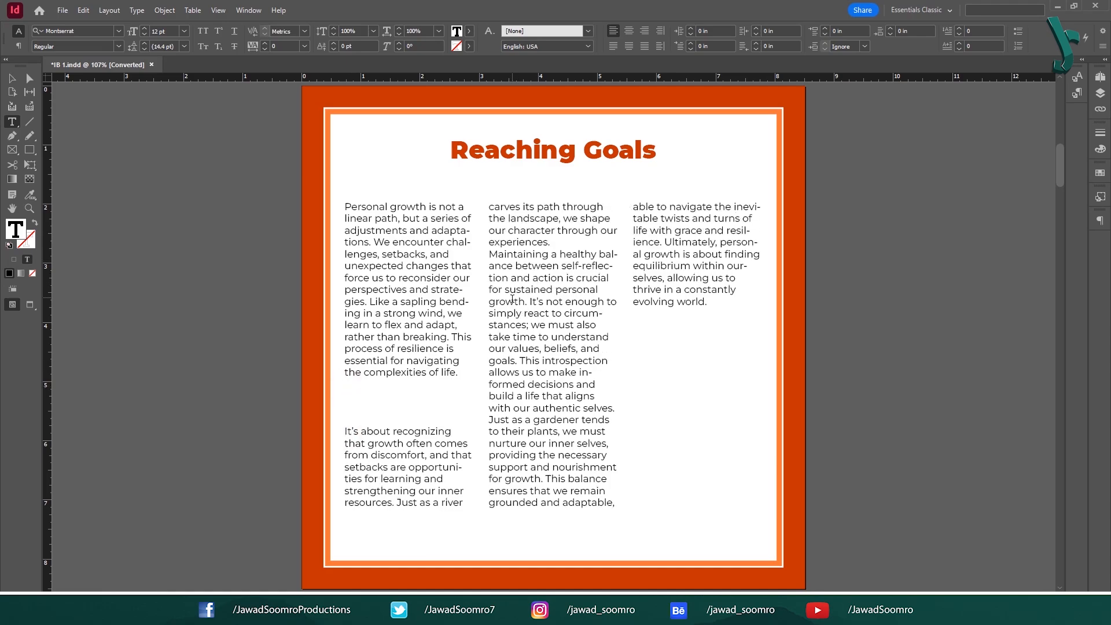
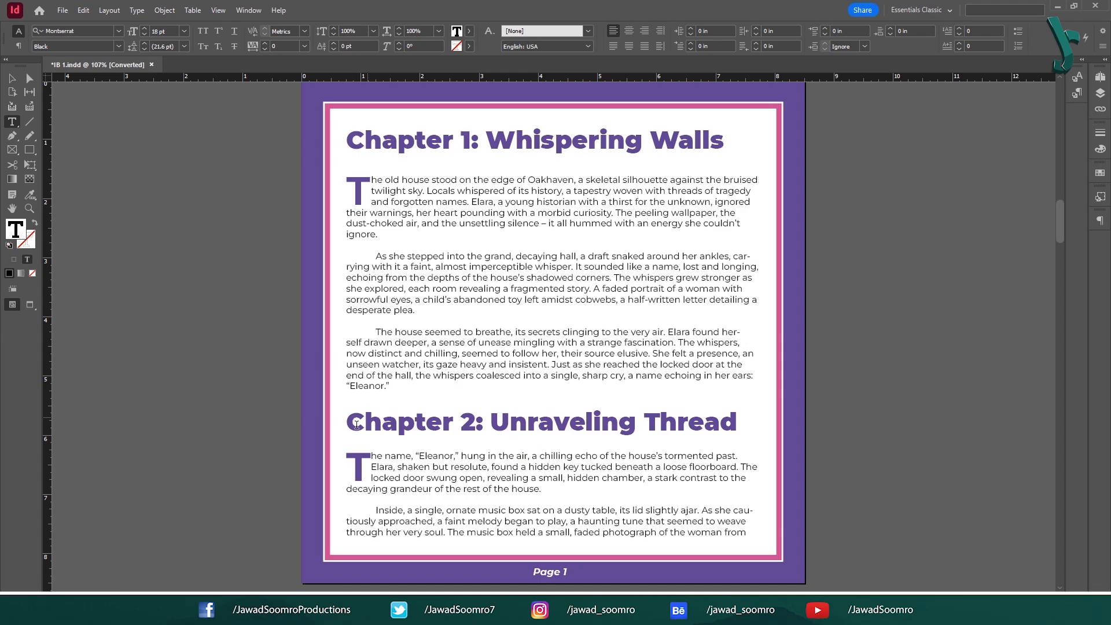
# - Insert a page break in front of the "Chapter 2: Unraveling Thread" heading on page 1
pyautogui.click(350, 420)
pyautogui.click(110, 10)
pyautogui.click(115, 10)
pyautogui.click(130, 10)
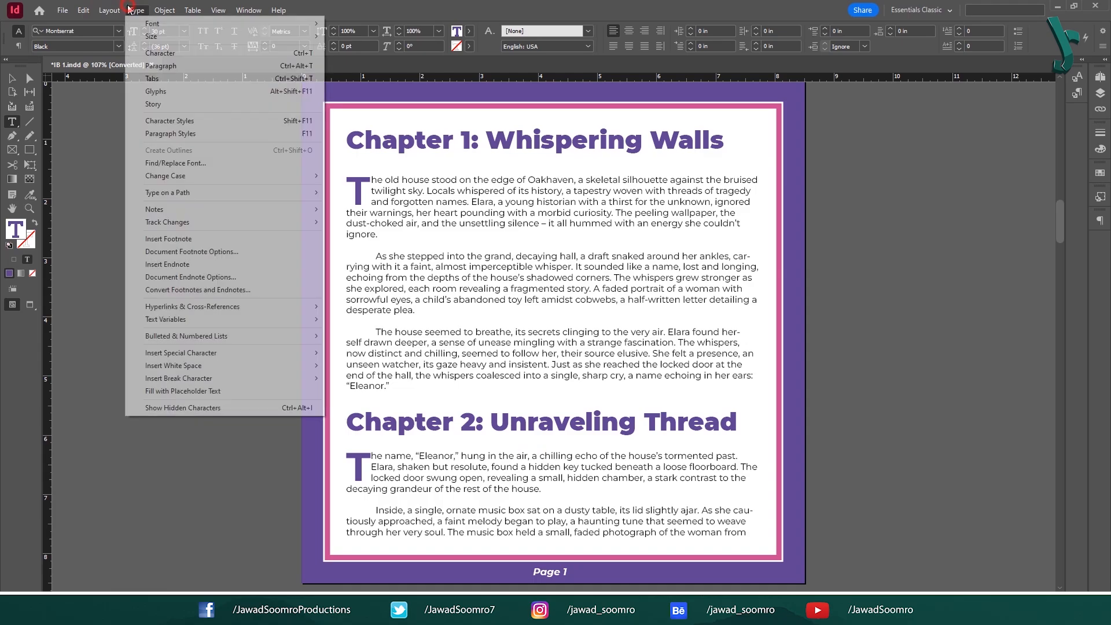
pyautogui.moveTo(266, 380)
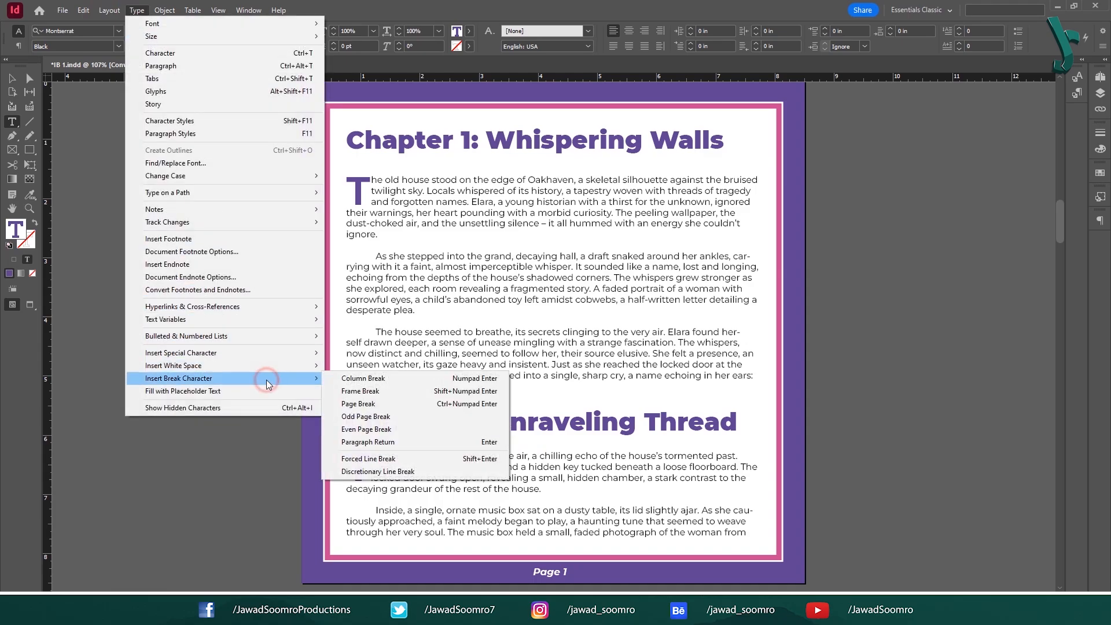
pyautogui.click(360, 408)
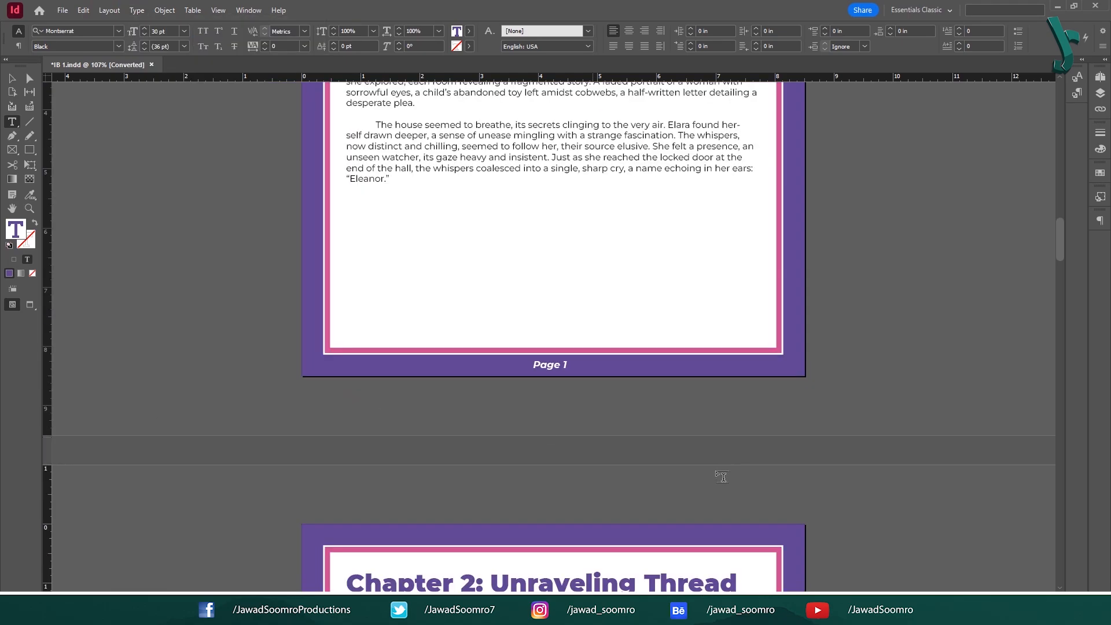
pyautogui.scroll(-8, 718, 471)
pyautogui.scroll(15, 705, 467)
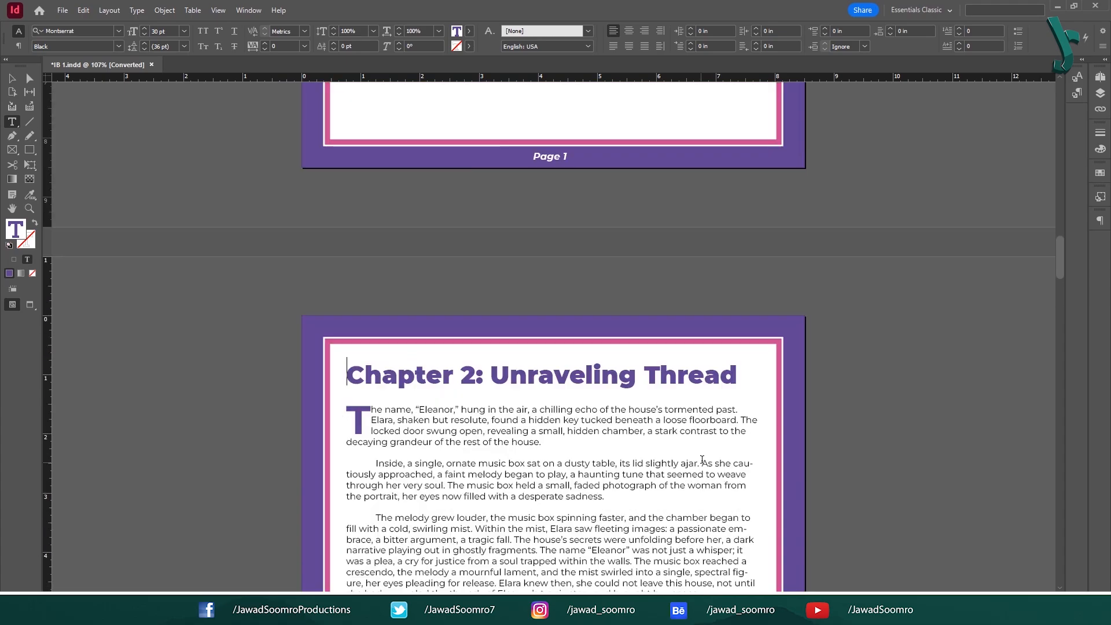
# - Select the Chapter 1 text frame with the Selection tool and examine its extent on page 1
pyautogui.click(12, 78)
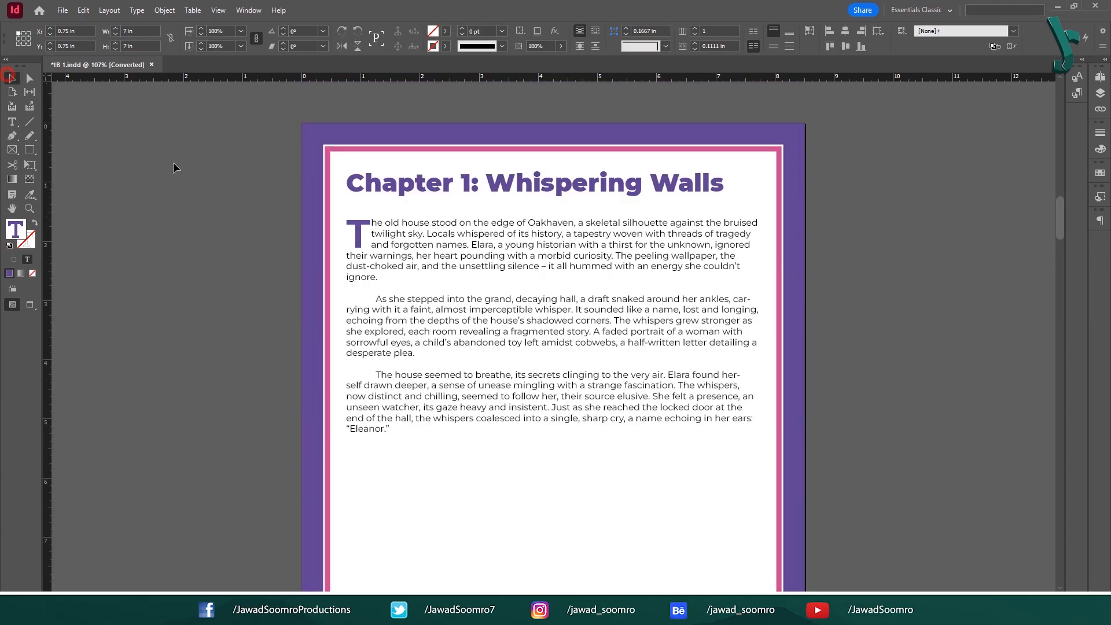
pyautogui.scroll(-3, 664, 280)
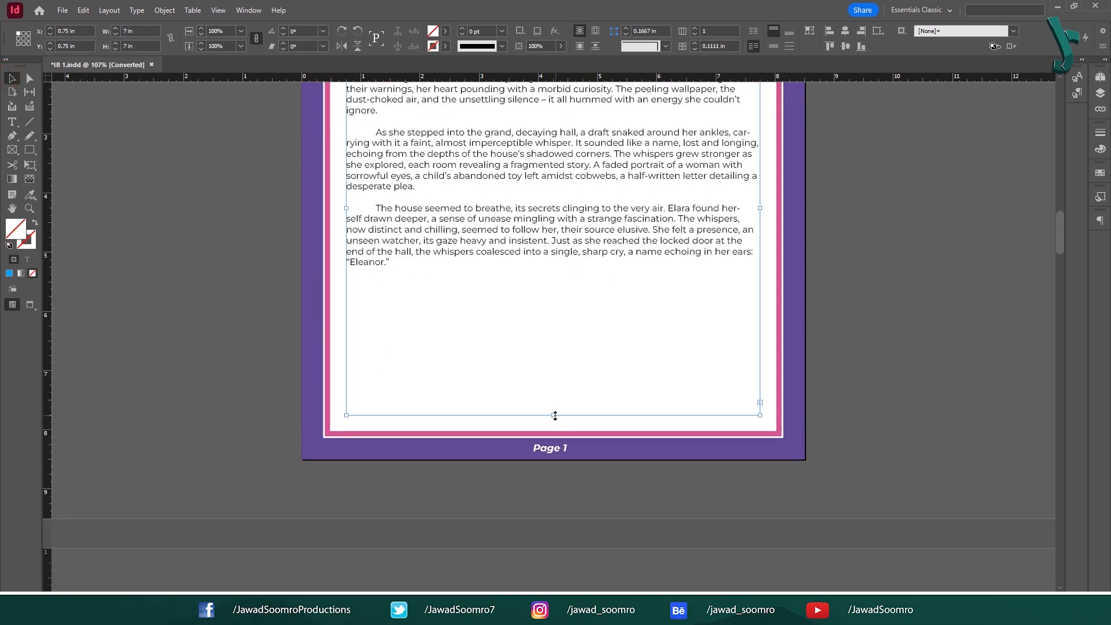
pyautogui.moveTo(556, 417); pyautogui.dragTo(545, 548)
pyautogui.scroll(-5, 625, 443)
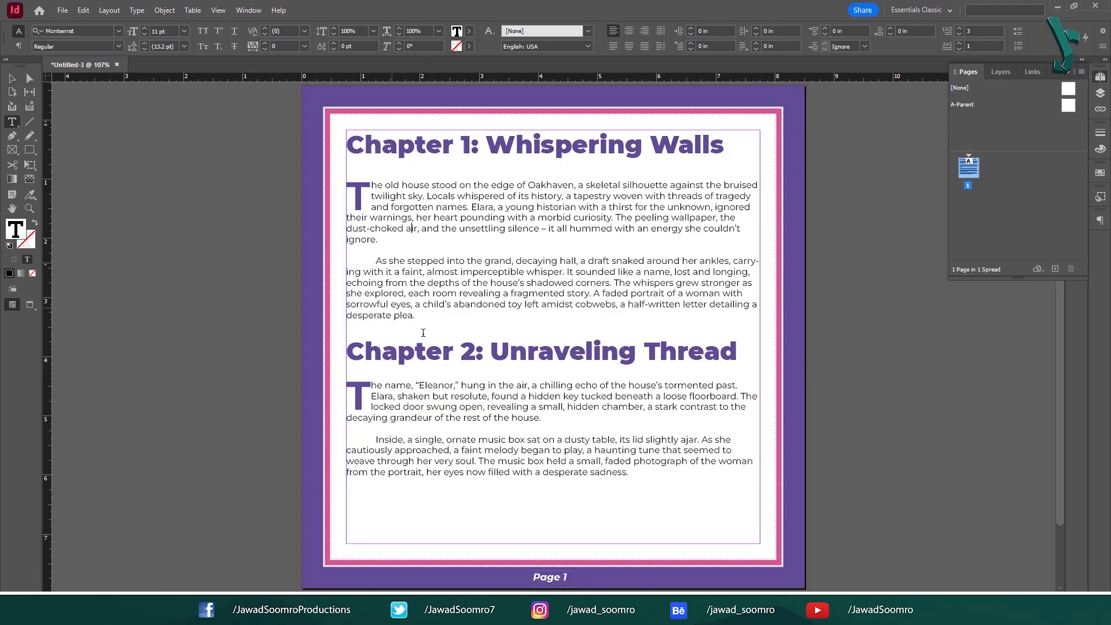
# - Insert a page break after "desperate plea." at the end of the Chapter 1 text in the Untitled-3 document
pyautogui.click(428, 315)
pyautogui.click(137, 11)
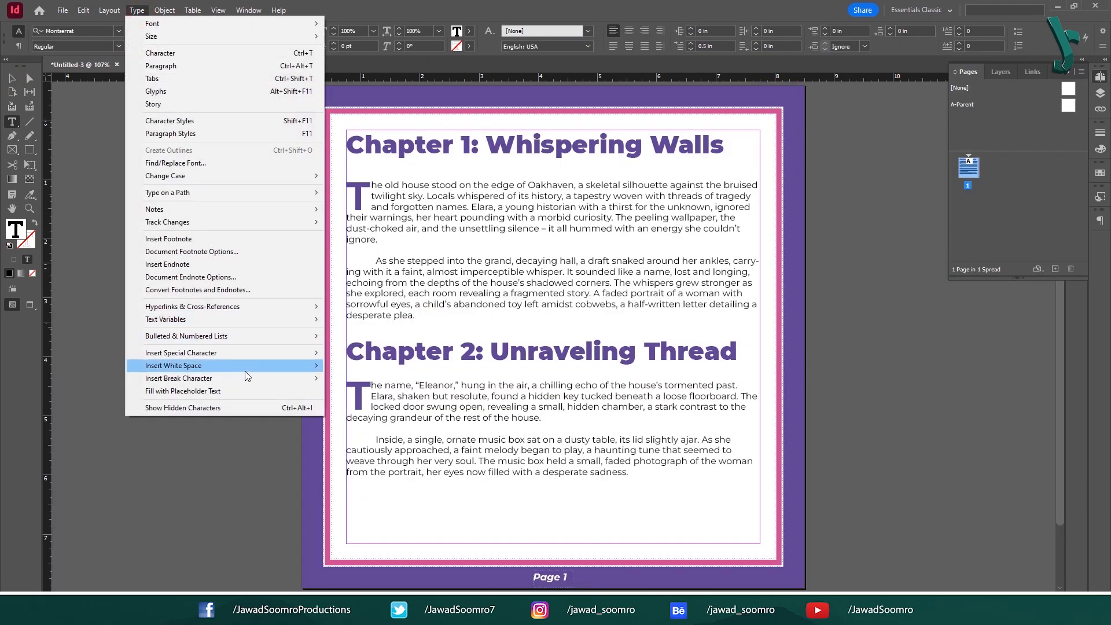
pyautogui.moveTo(245, 377)
pyautogui.click(418, 406)
pyautogui.press('Escape')
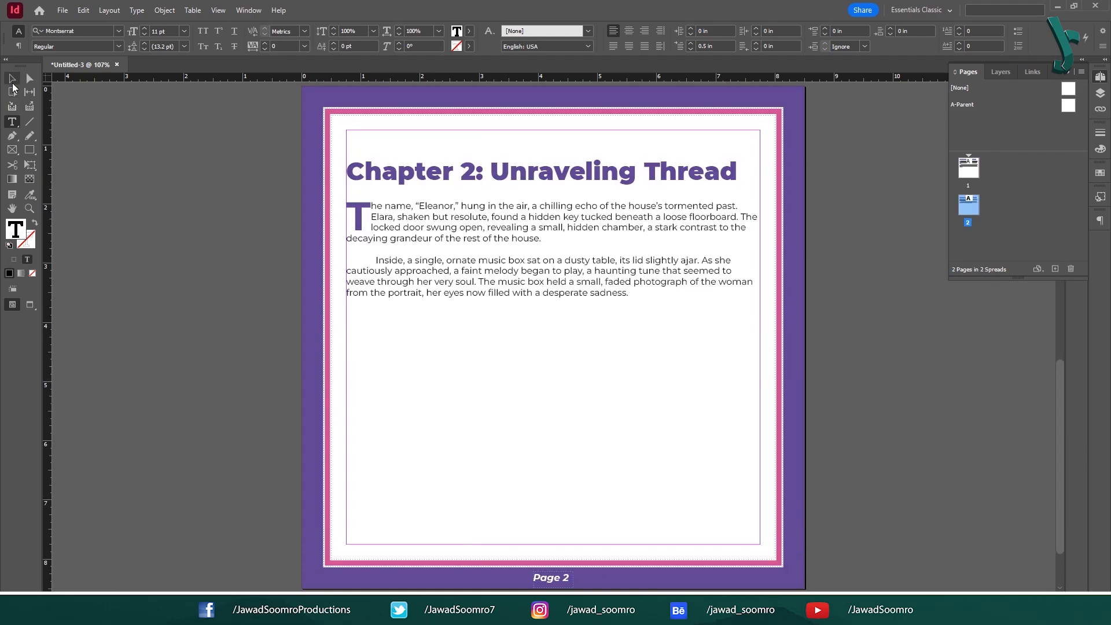
pyautogui.scroll(8, 534, 583)
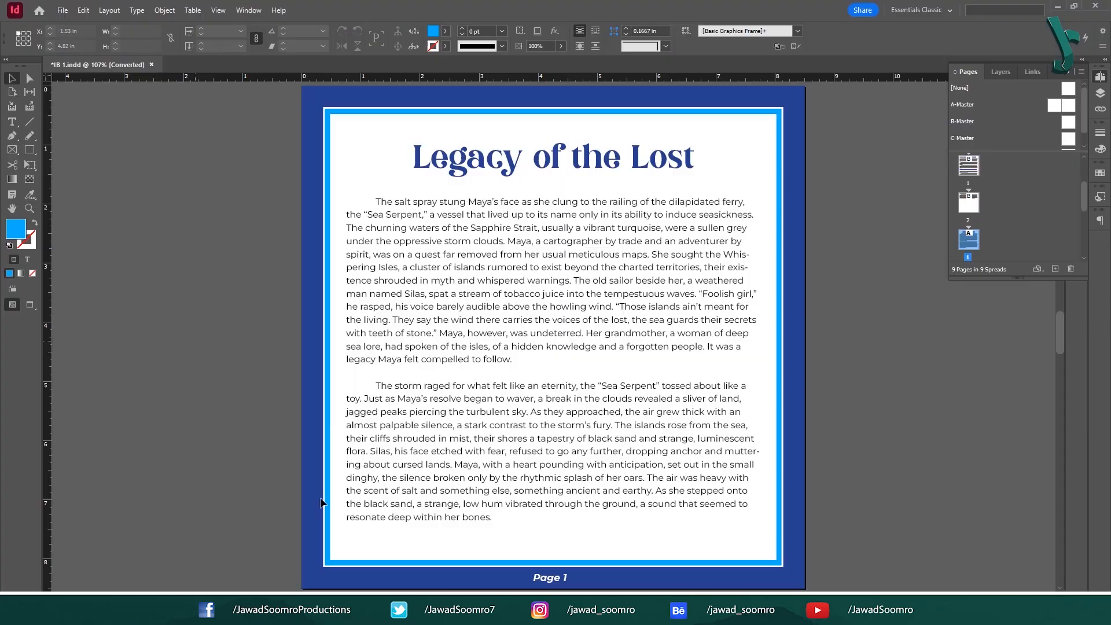
# - Look through pages 1 to 4 of the "Legacy of the Lost" section to see which pages hold text
pyautogui.scroll(-2, 637, 463)
pyautogui.scroll(-15, 630, 471)
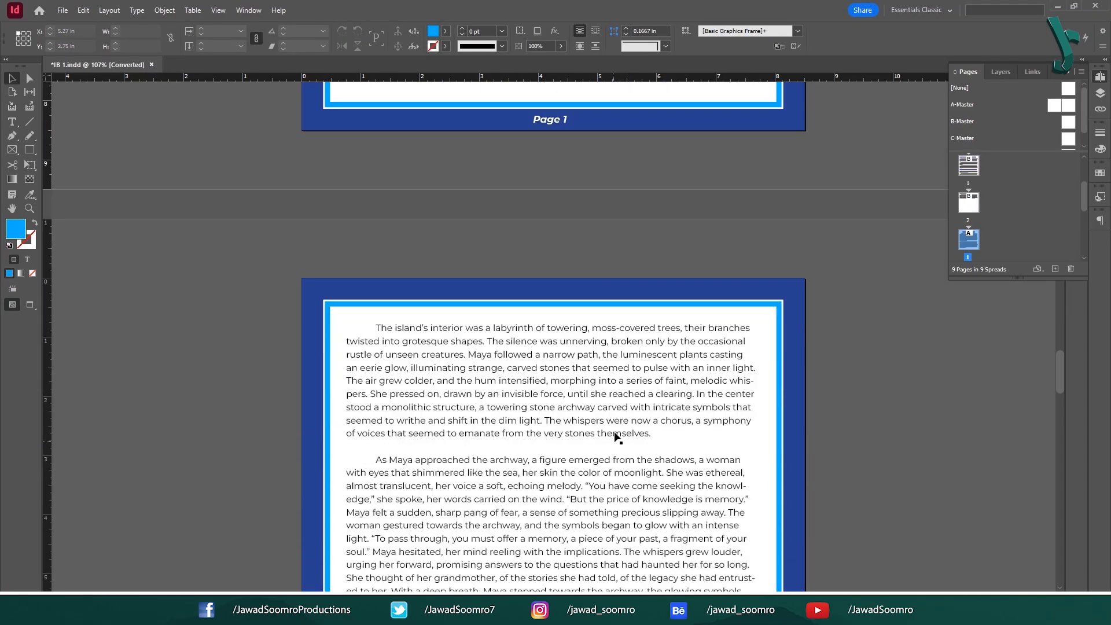
pyautogui.scroll(-20, 538, 512)
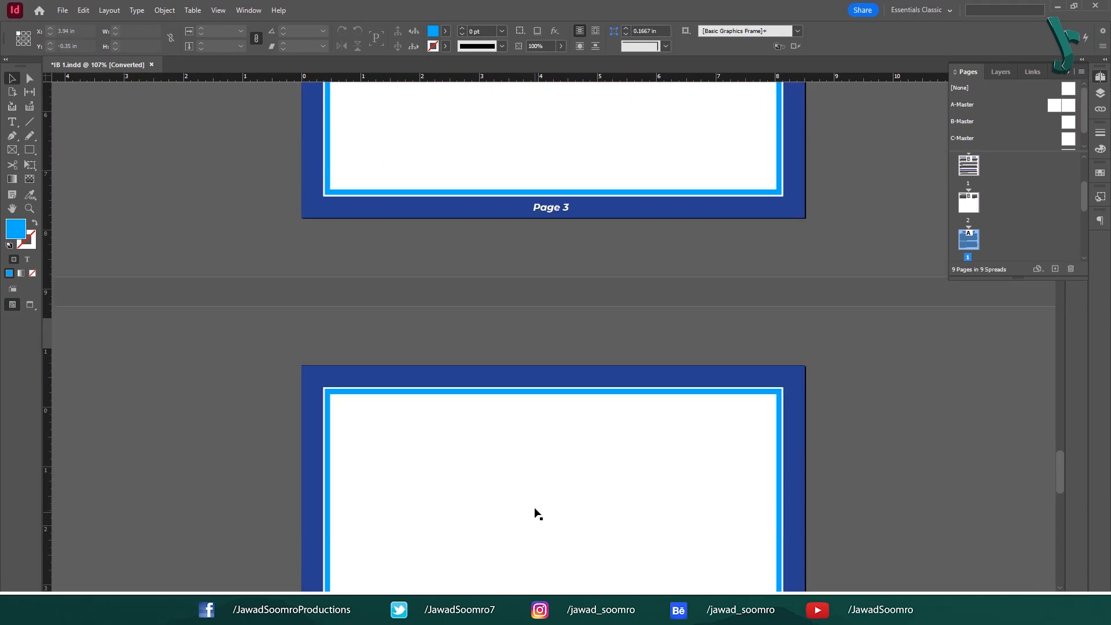
pyautogui.scroll(20, 535, 477)
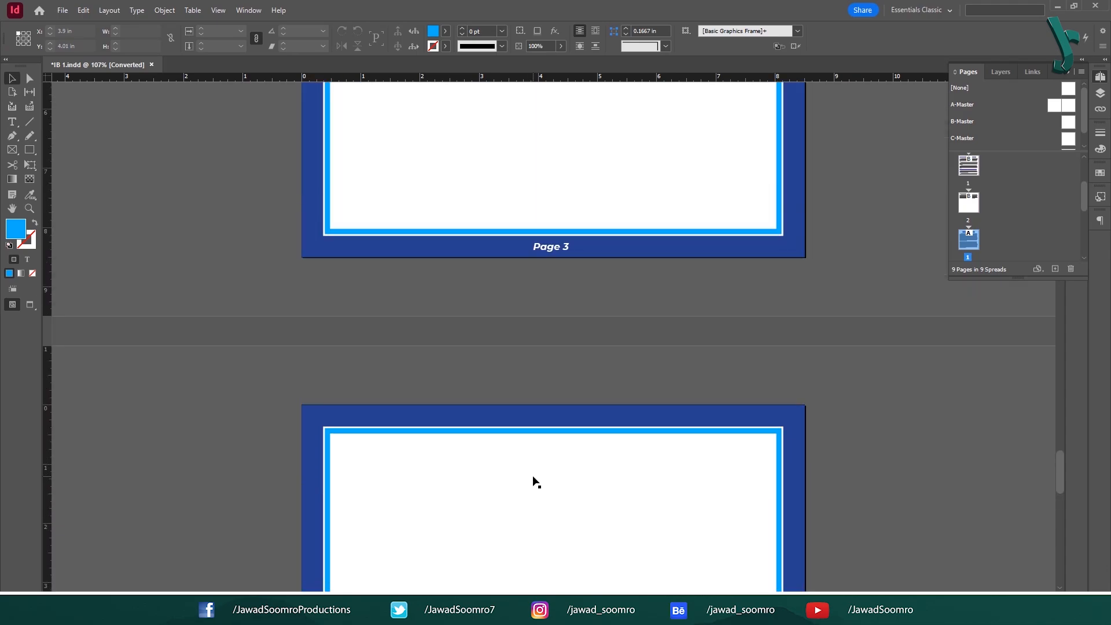
pyautogui.scroll(-16, 534, 478)
pyautogui.scroll(3, 534, 476)
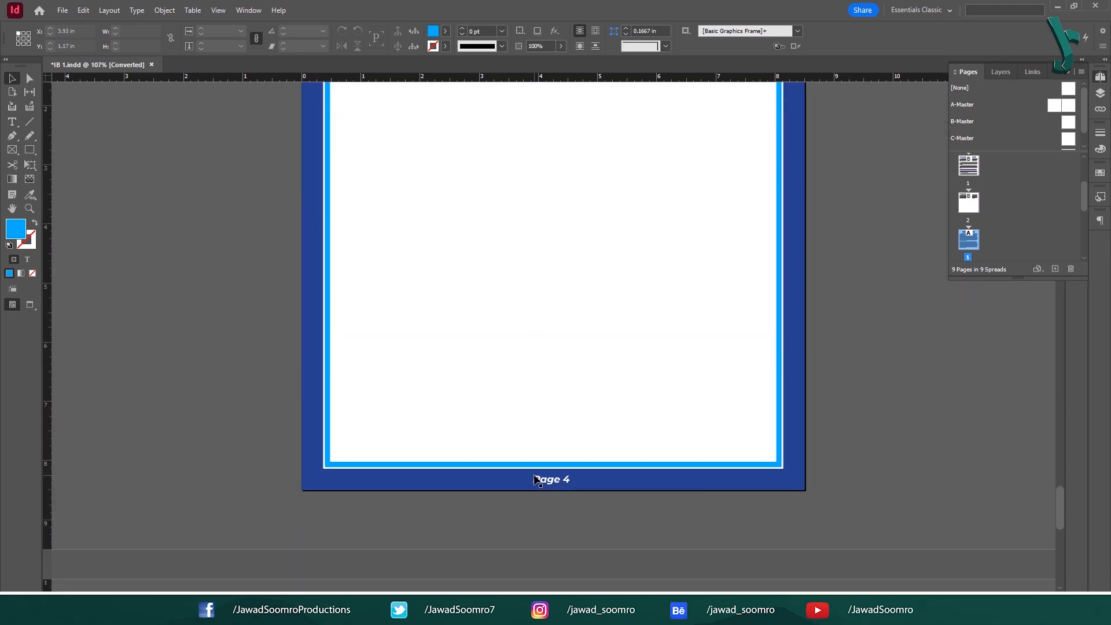
pyautogui.scroll(4, 536, 479)
pyautogui.scroll(-3, 537, 479)
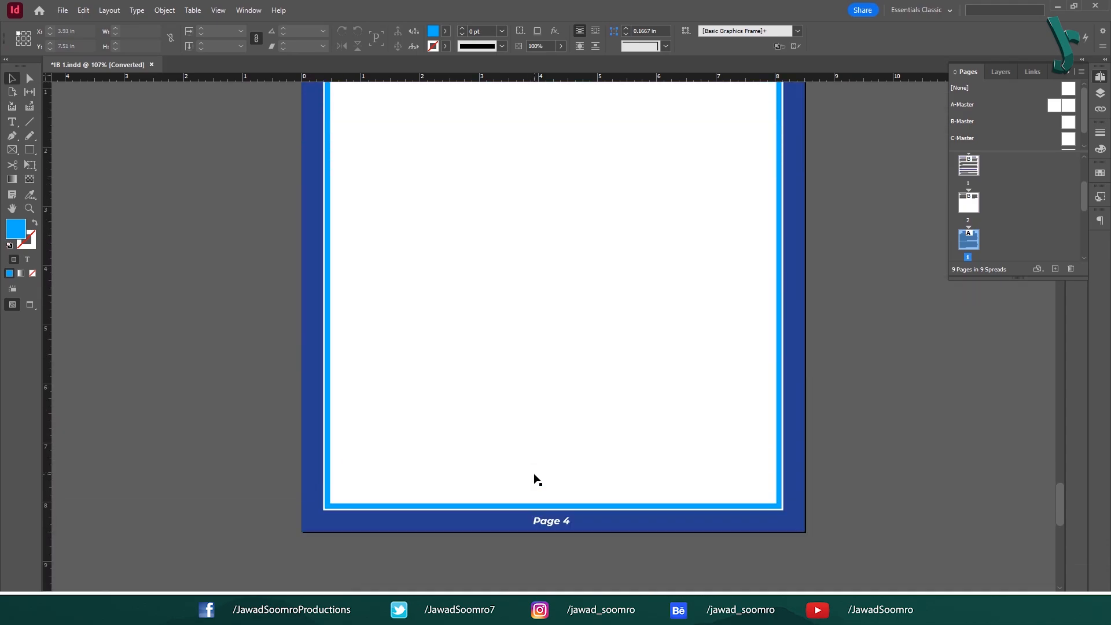
pyautogui.scroll(10, 537, 479)
pyautogui.scroll(-4, 536, 467)
pyautogui.scroll(17, 538, 467)
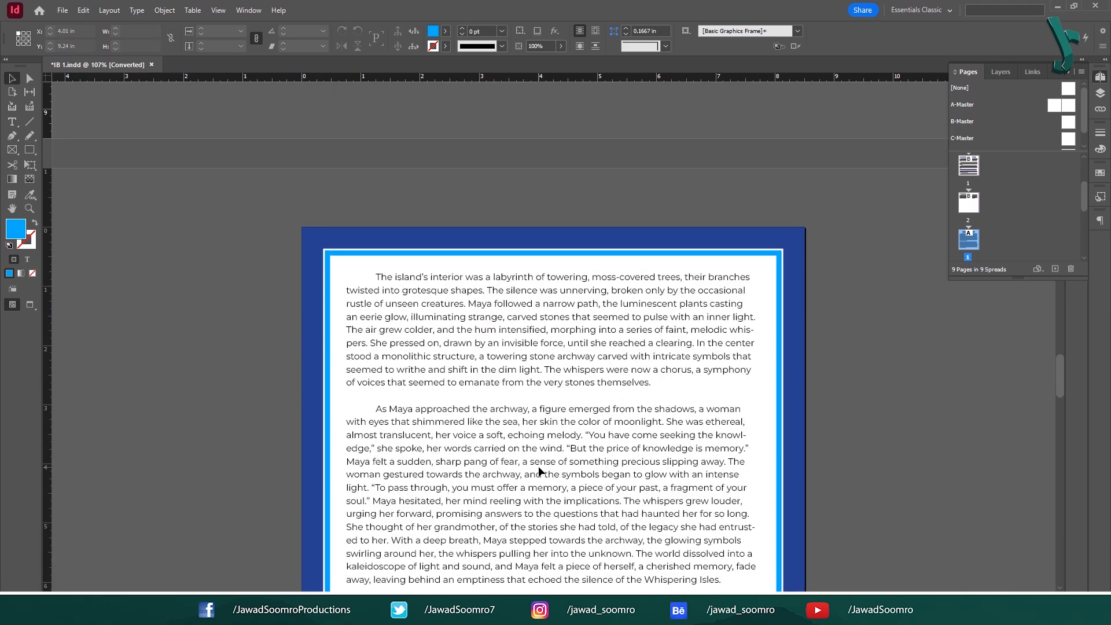
pyautogui.scroll(9, 538, 466)
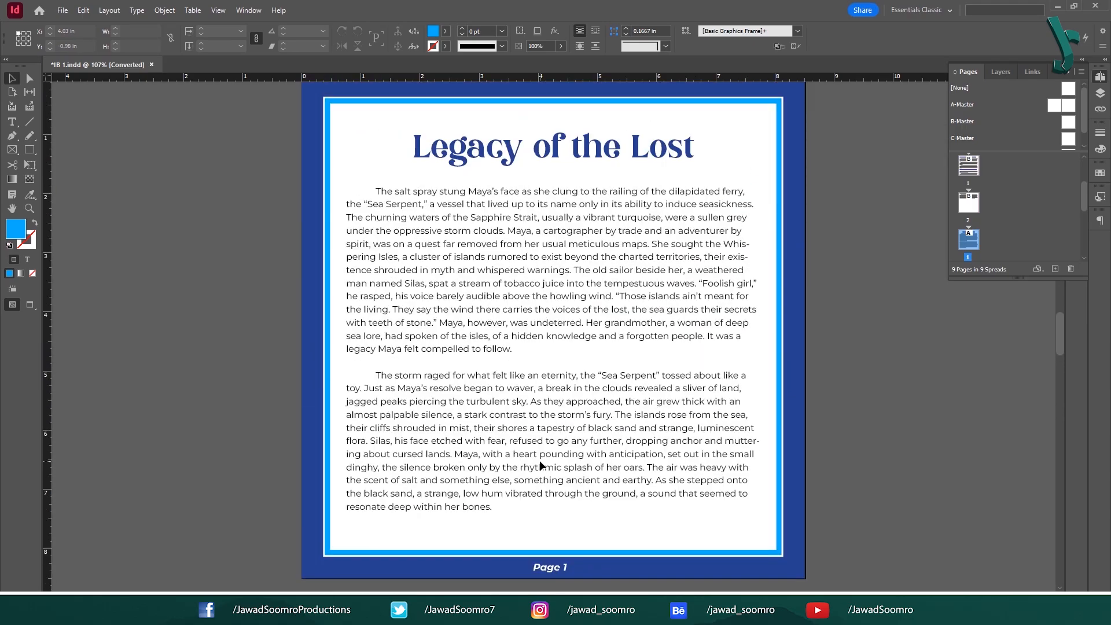
pyautogui.scroll(1, 539, 460)
# - Insert an odd page break after "legacy Maya felt compelled to follow." on page 1 of "Legacy of the Lost"
pyautogui.doubleClick(380, 191)
pyautogui.hotkey('ctrl', 'shift', 'End')
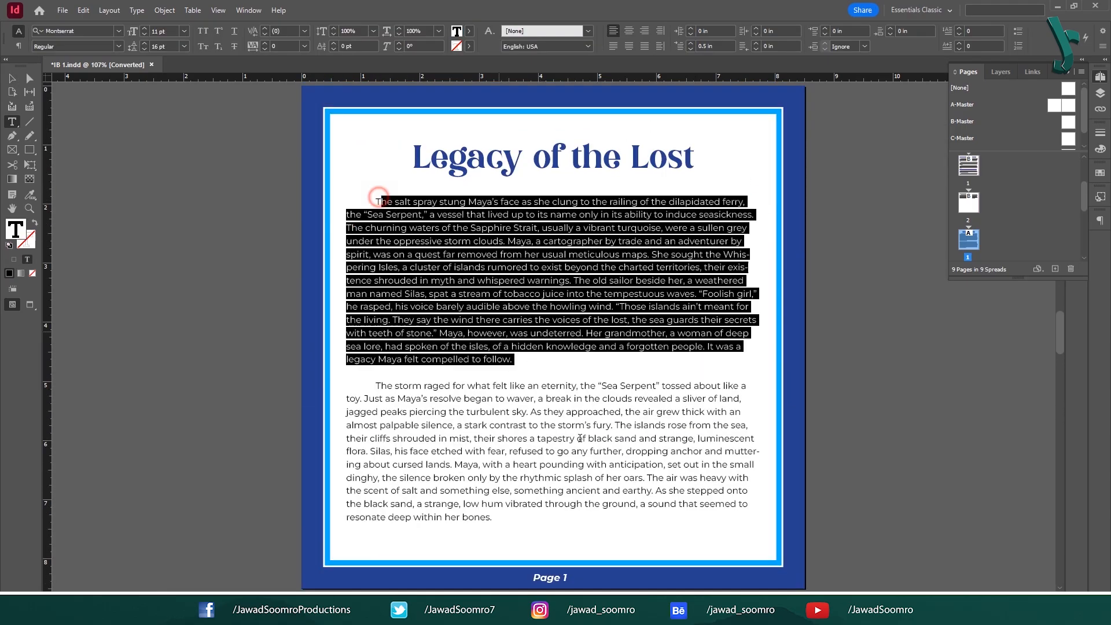
pyautogui.click(521, 358)
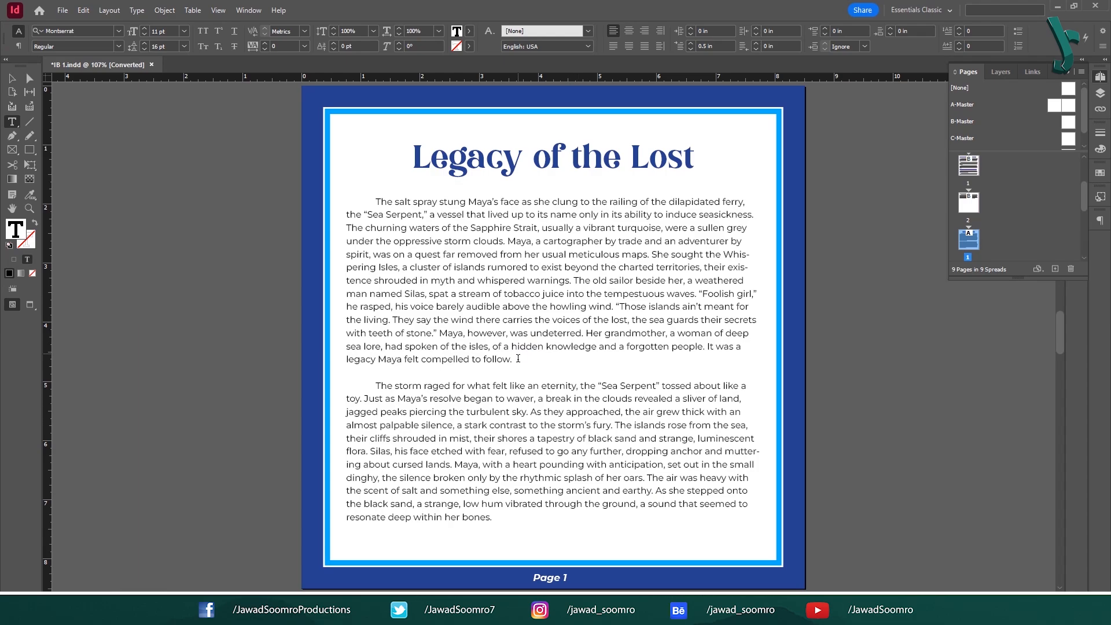
pyautogui.click(137, 10)
pyautogui.moveTo(238, 377)
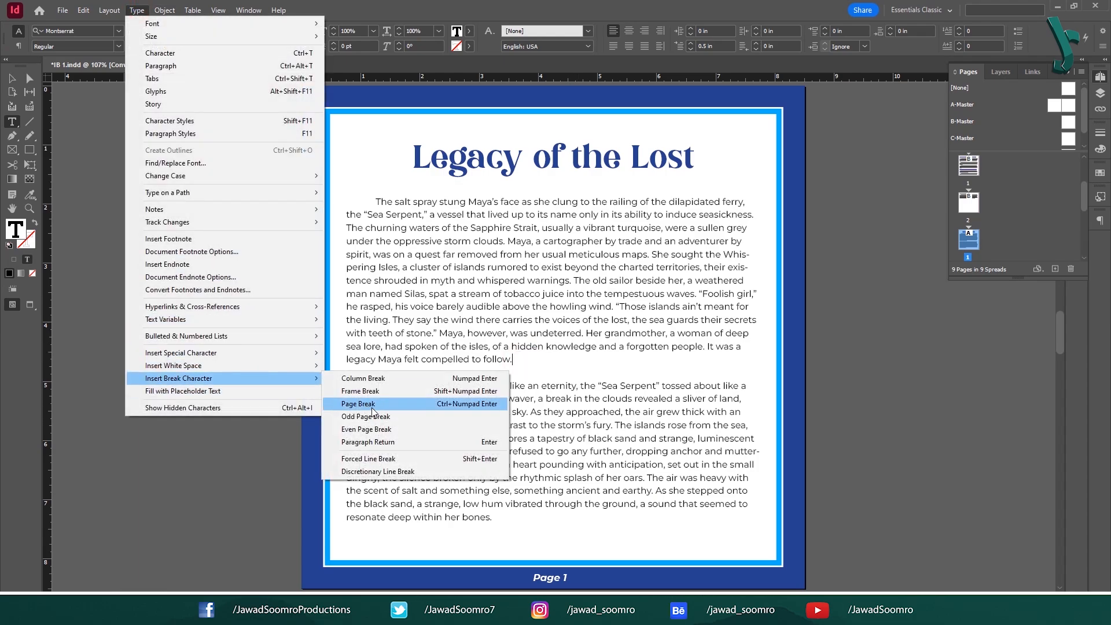
pyautogui.click(375, 417)
pyautogui.scroll(15, 704, 224)
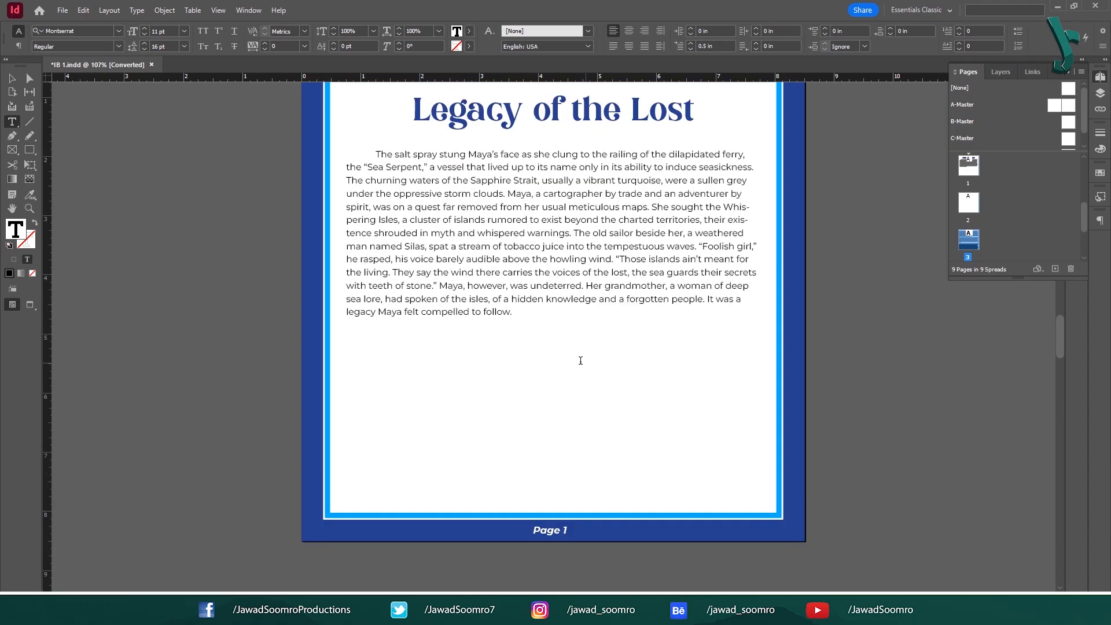
pyautogui.scroll(-12, 586, 348)
pyautogui.scroll(-10, 584, 339)
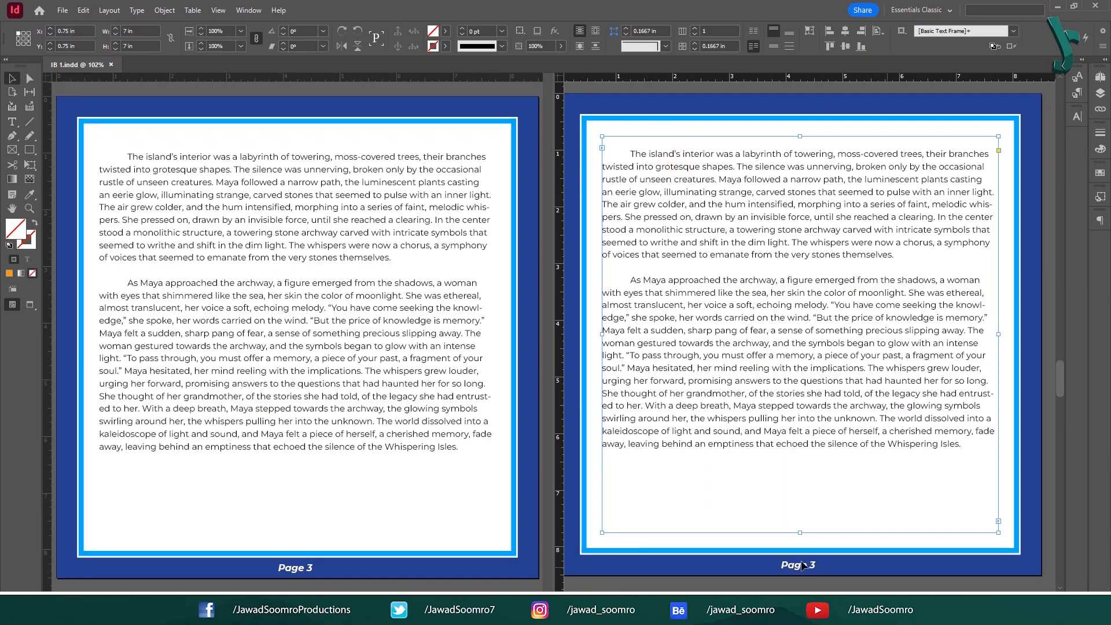
# - Insert an odd page break before "The island's interior" on page 3 in the split-window view
pyautogui.doubleClick(656, 164)
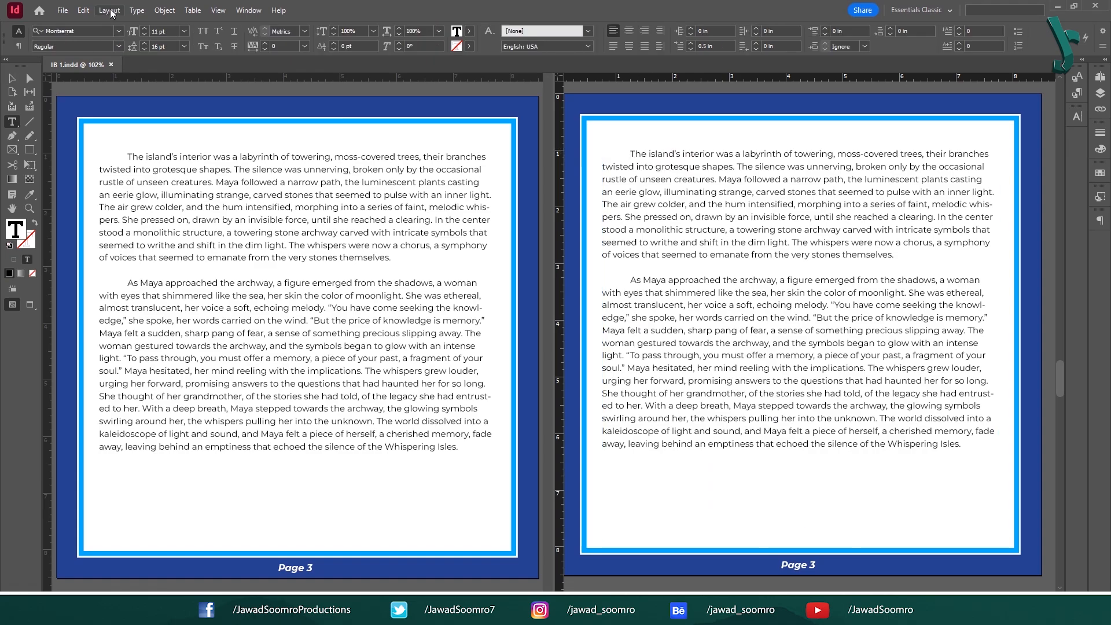
pyautogui.click(137, 10)
pyautogui.moveTo(269, 378)
pyautogui.click(430, 421)
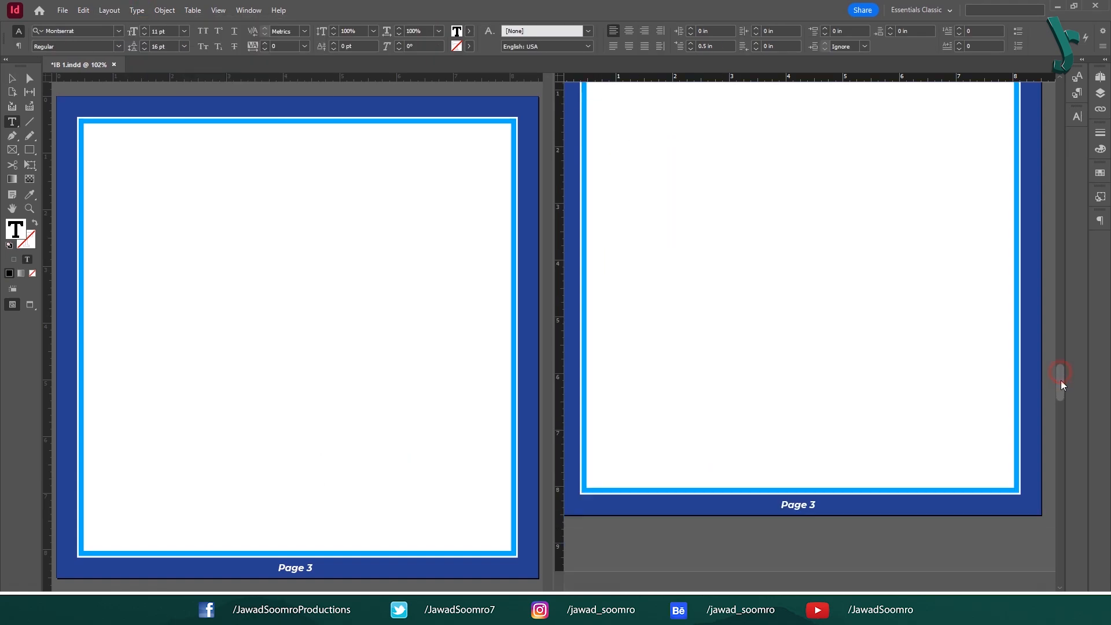
pyautogui.moveTo(1061, 381); pyautogui.dragTo(1064, 464)
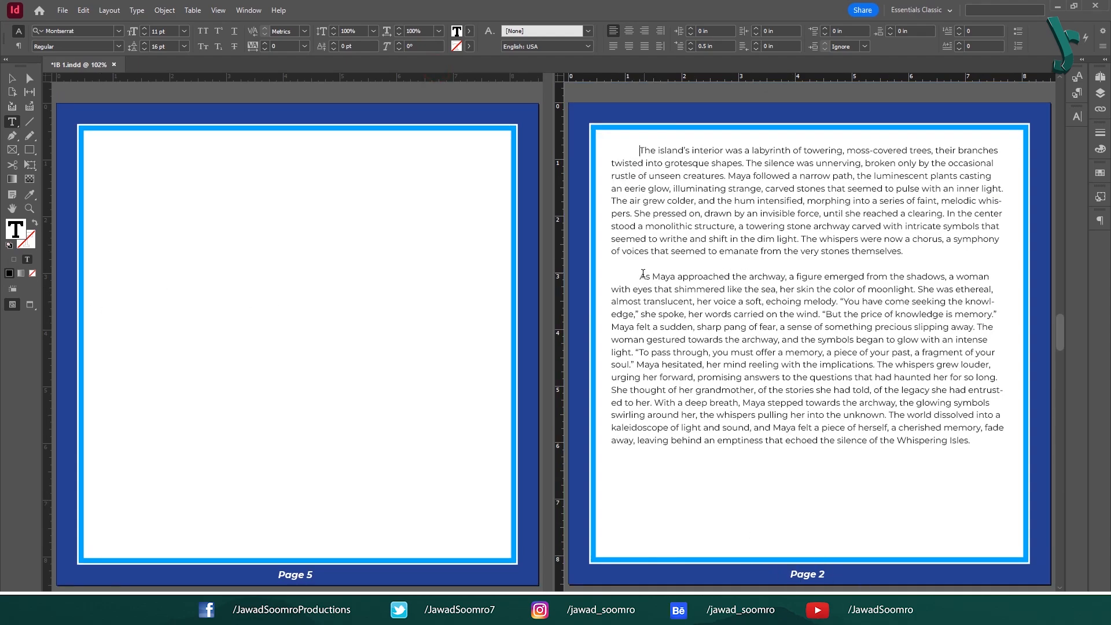
# - Insert an odd page break before the paragraph starting "As Maya approached the archway" on page 2
pyautogui.click(641, 277)
pyautogui.click(137, 10)
pyautogui.moveTo(281, 377)
pyautogui.click(430, 421)
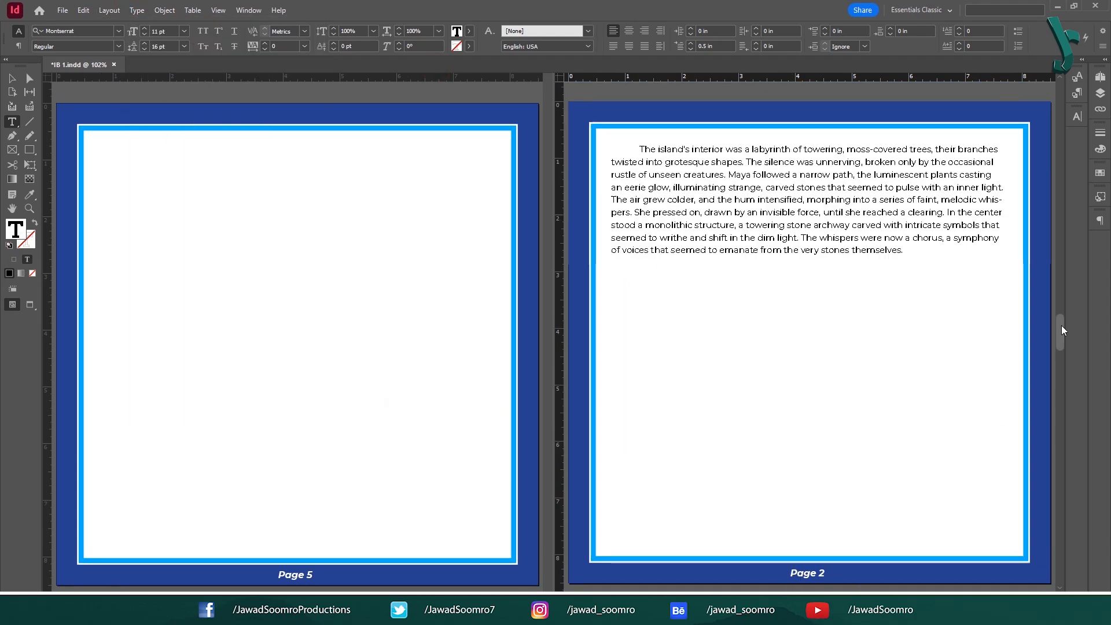
pyautogui.moveTo(1061, 330)
pyautogui.mouseDown()
pyautogui.moveTo(1061, 385)
pyautogui.moveTo(1069, 325)
pyautogui.moveTo(1065, 341)
pyautogui.mouseUp()
pyautogui.click(641, 258)
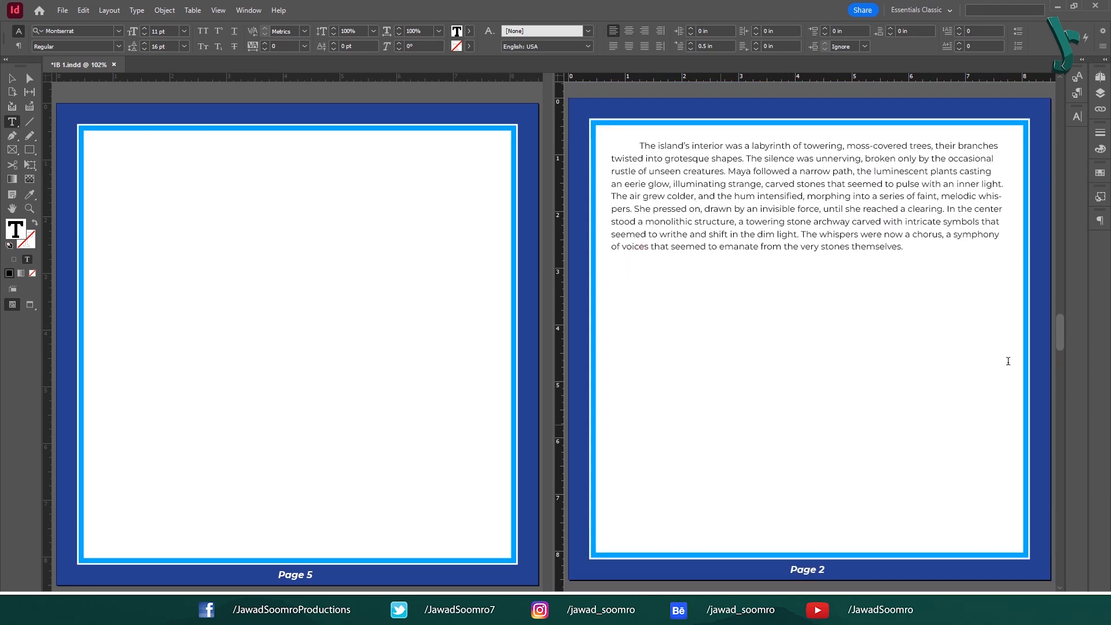
pyautogui.click(12, 78)
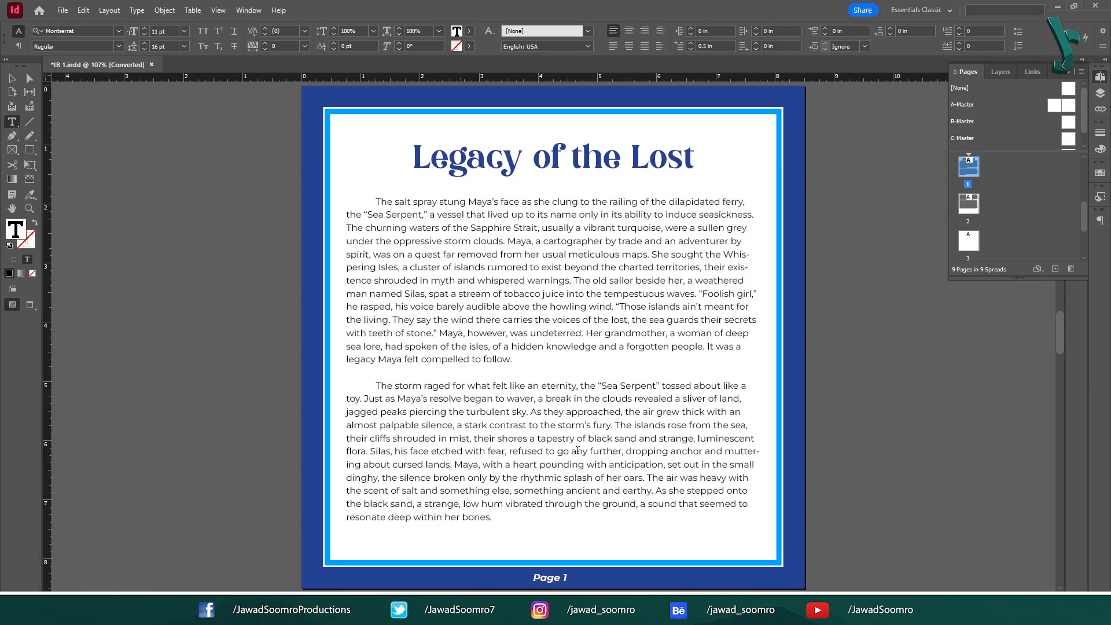
# - Insert an even page break before the paragraph starting "The island's interior" on page 2
pyautogui.scroll(-15, 578, 451)
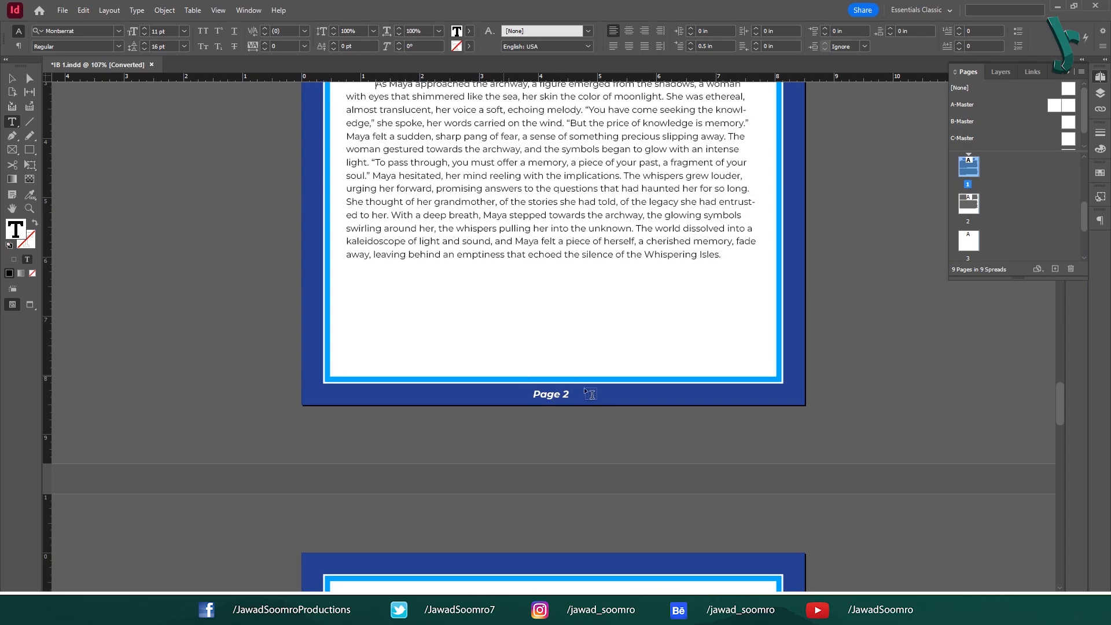
pyautogui.scroll(15, 602, 371)
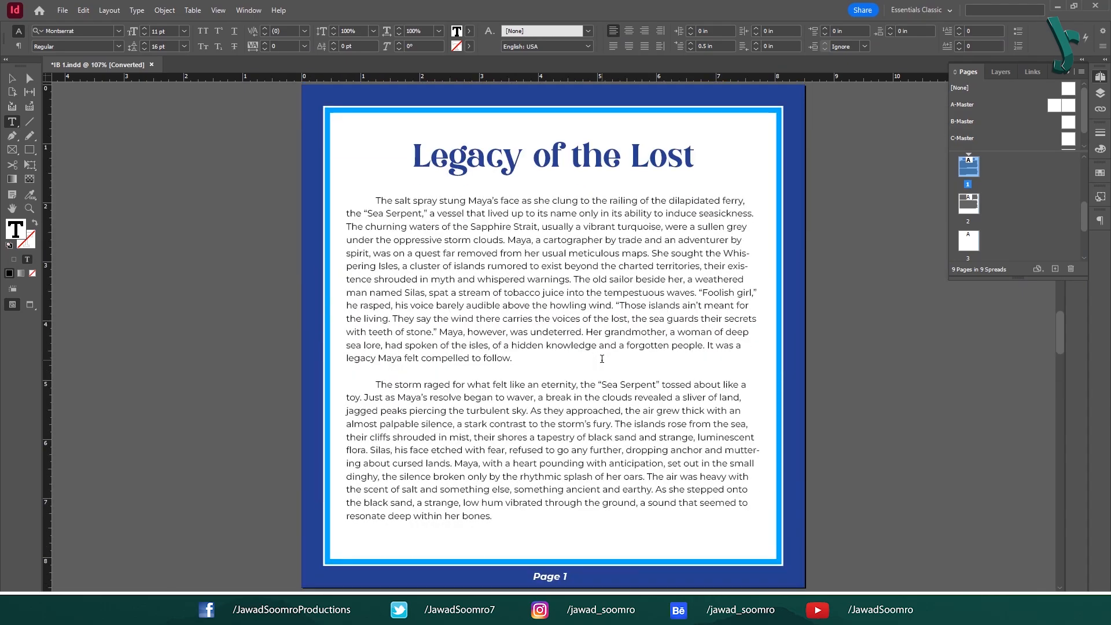
pyautogui.scroll(-8, 504, 384)
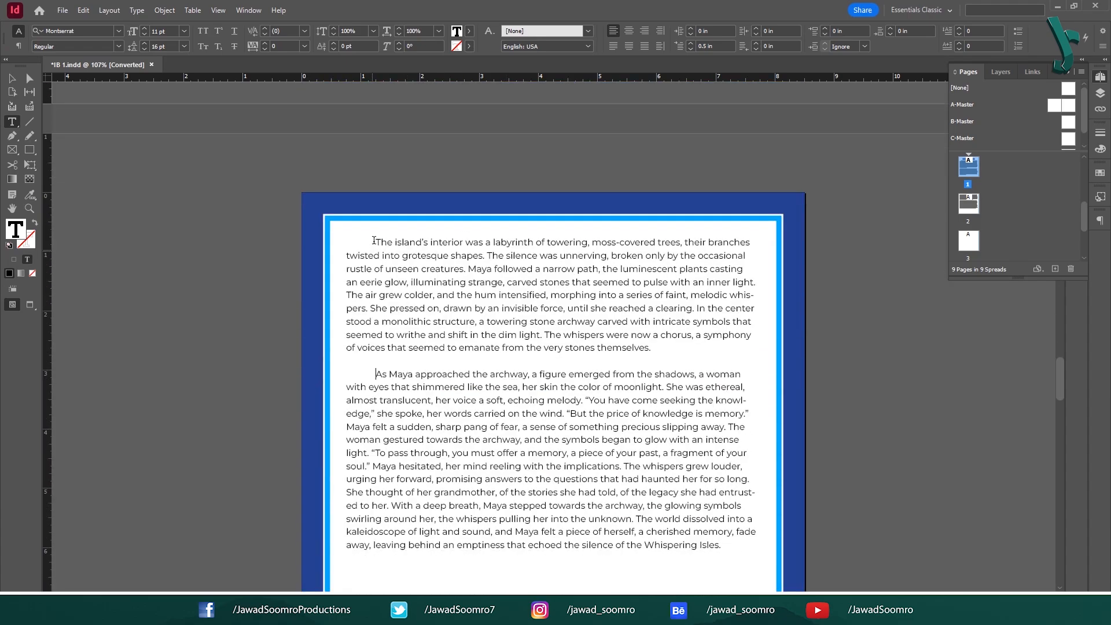
pyautogui.click(375, 243)
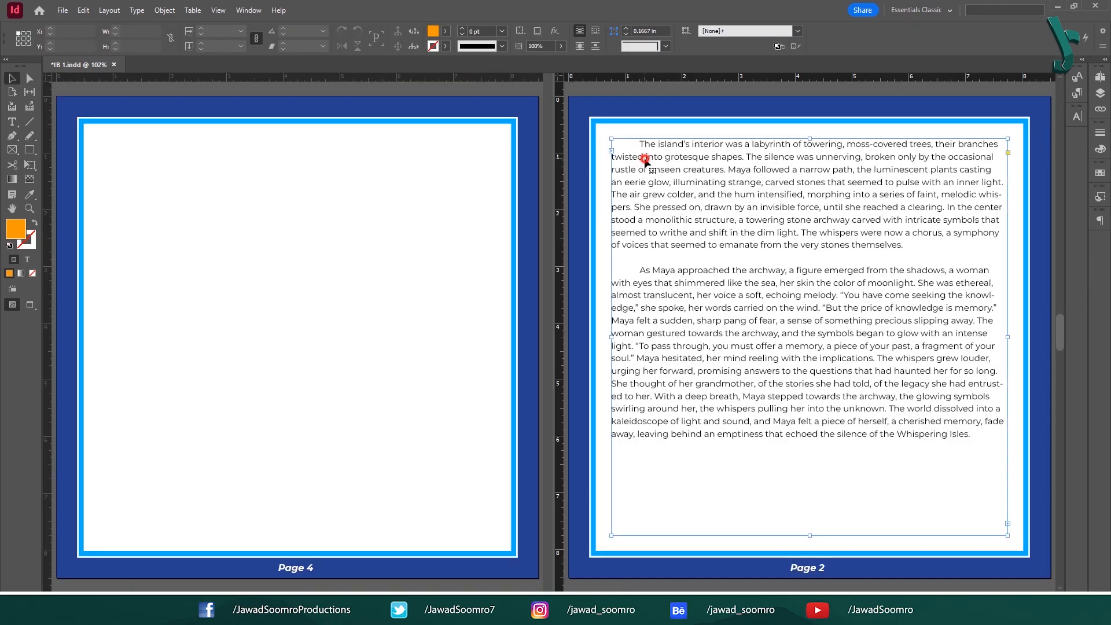
pyautogui.click(639, 143)
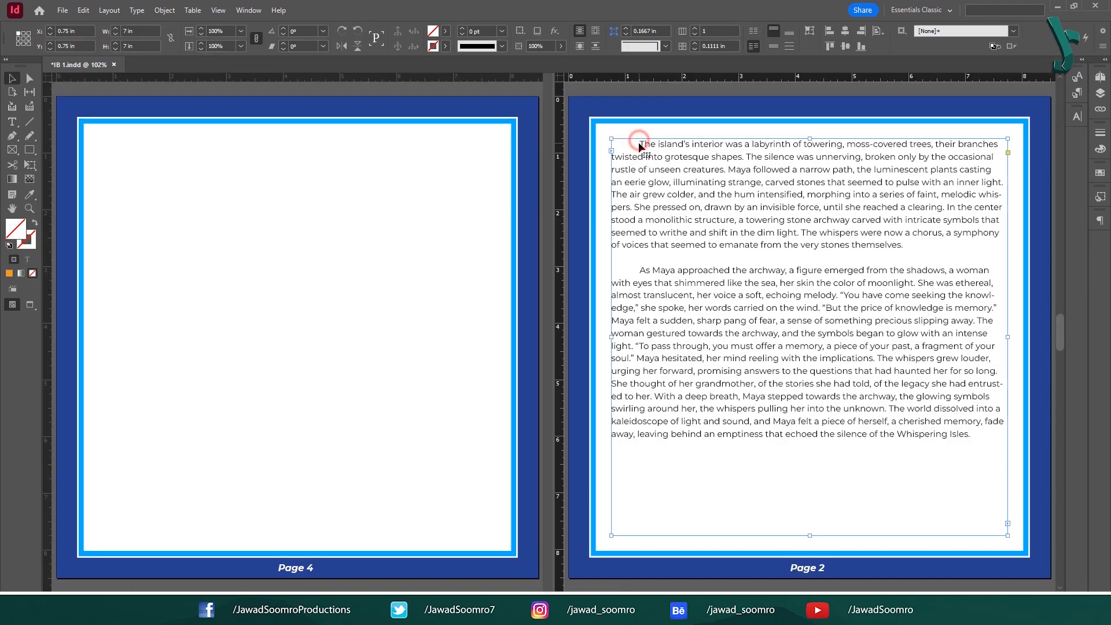
pyautogui.click(137, 10)
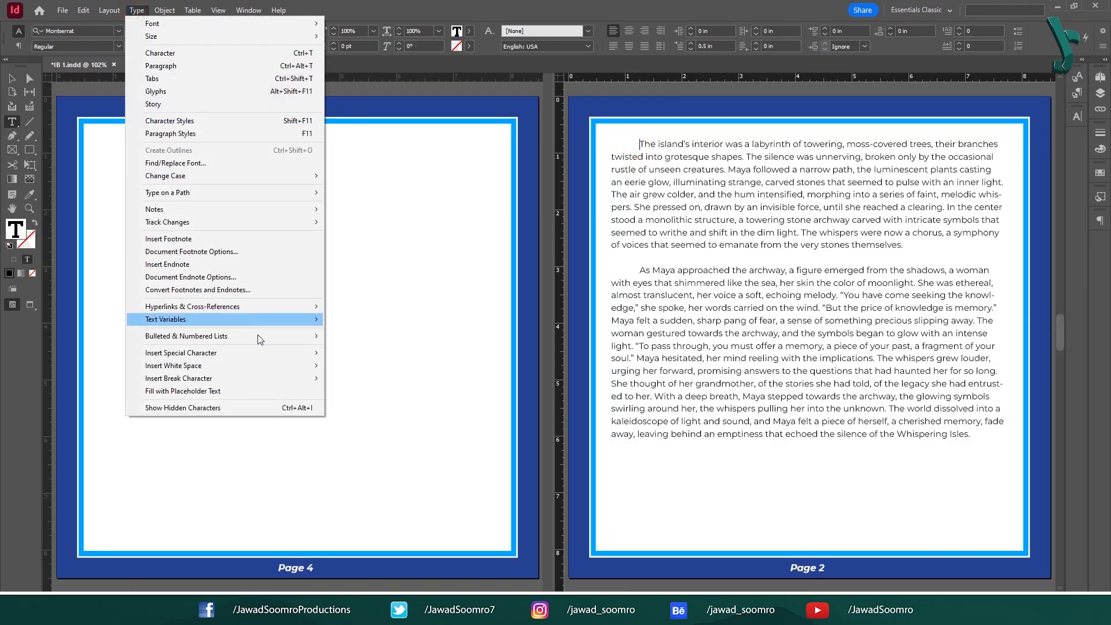
pyautogui.moveTo(268, 380)
pyautogui.click(498, 429)
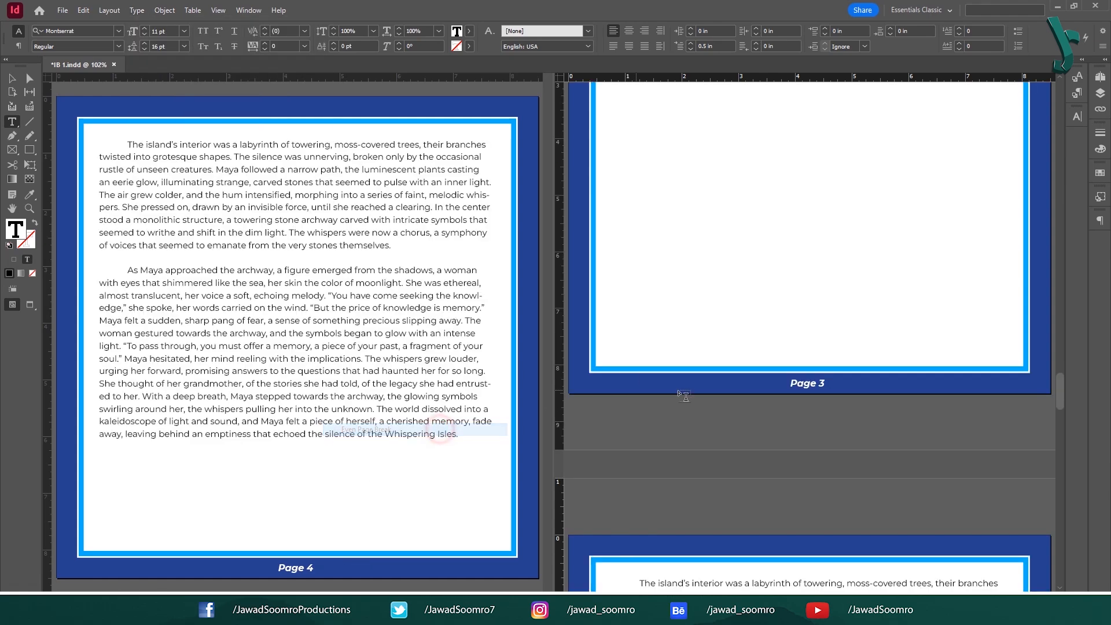
# - Check pages 2 to 4 in the split-window view to examine where the text flows after the even page break
pyautogui.click(11, 74)
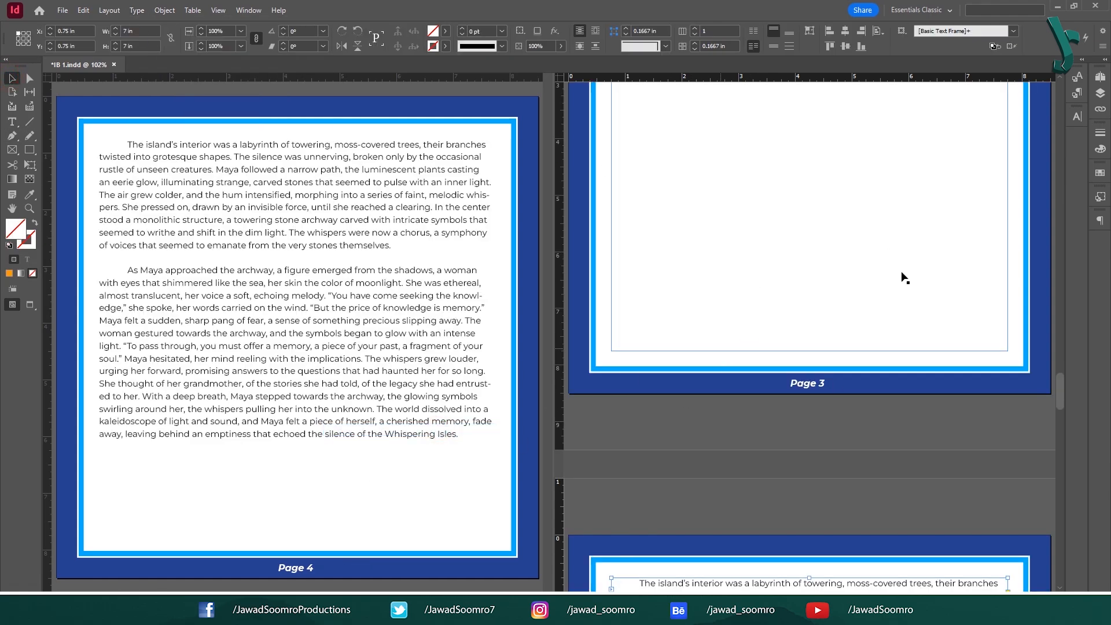
pyautogui.scroll(10, 775, 352)
pyautogui.click(276, 543)
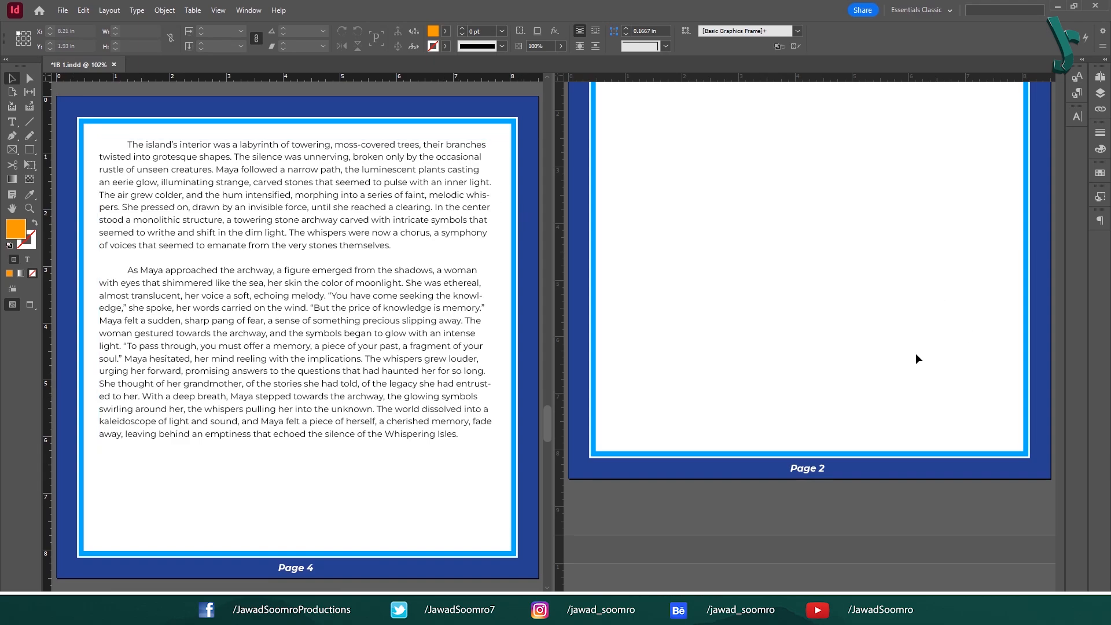
pyautogui.scroll(2, 902, 131)
pyautogui.scroll(-3, 866, 433)
pyautogui.scroll(-8, 866, 439)
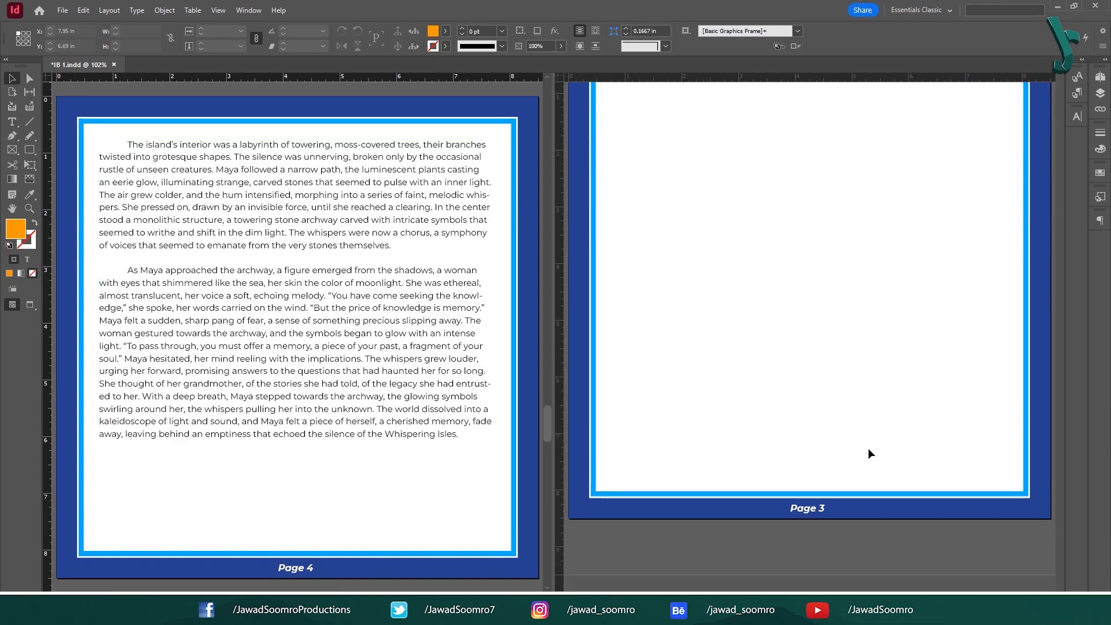
pyautogui.scroll(6, 898, 356)
# - Undo the last break and insert an even page break before the paragraph starting "The island's interior" on page 3
pyautogui.hotkey('ctrl', 'z')
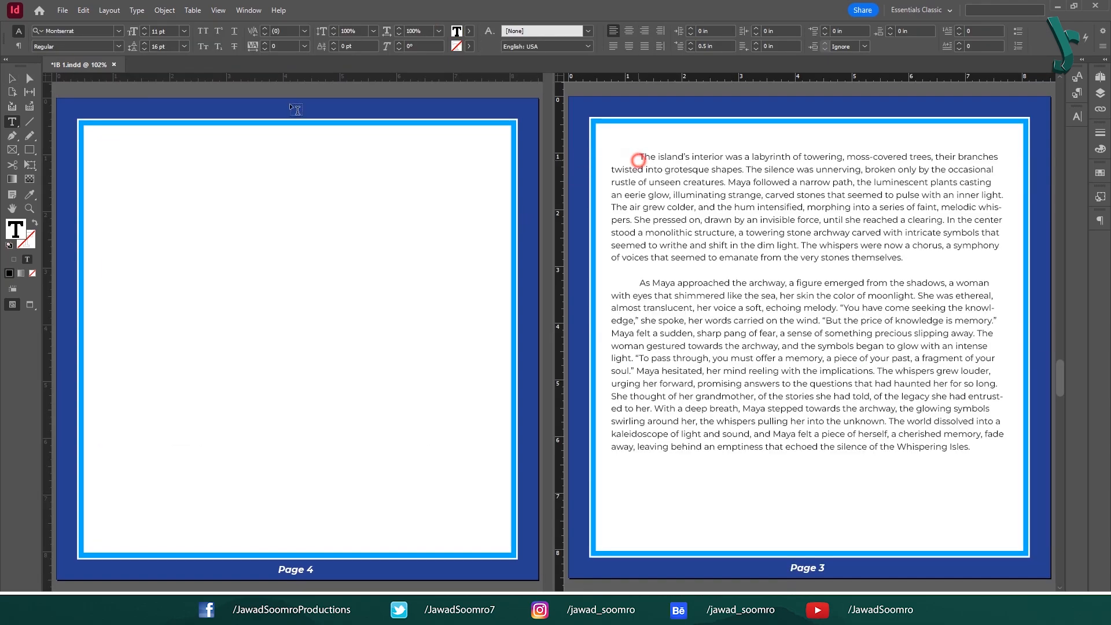
pyautogui.click(141, 10)
pyautogui.moveTo(298, 378)
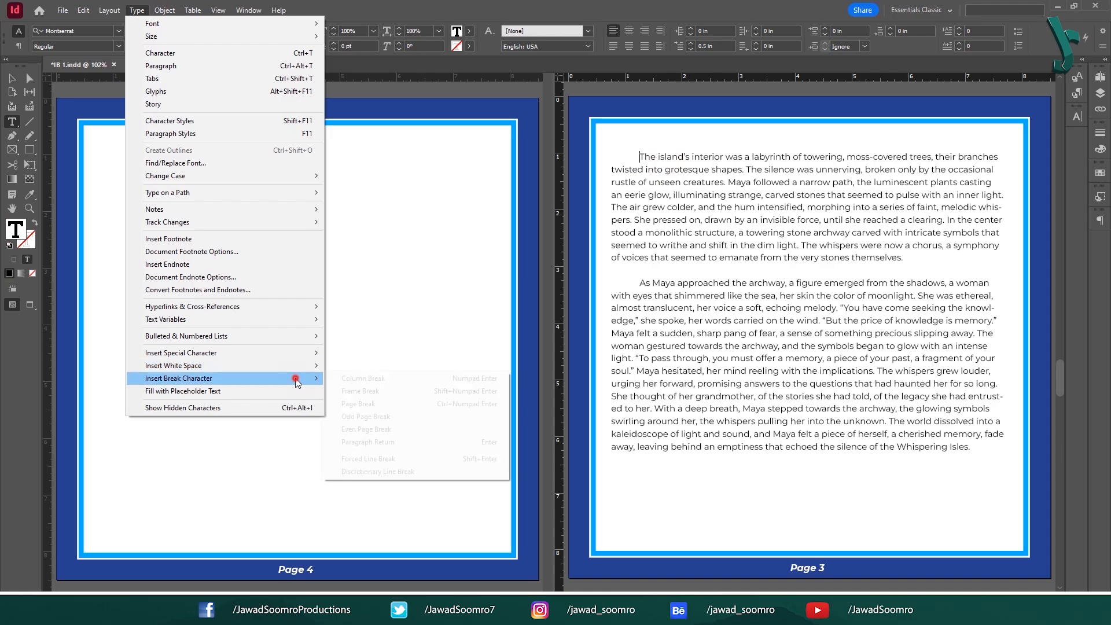
pyautogui.click(416, 430)
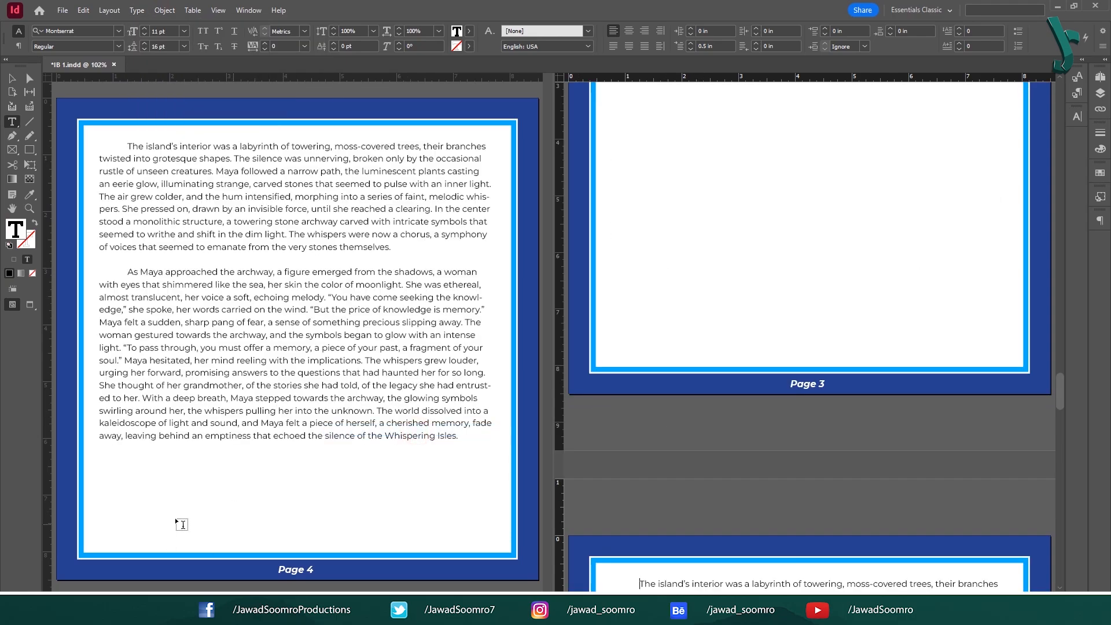
pyautogui.click(11, 78)
pyautogui.scroll(-5, 956, 408)
pyautogui.scroll(-5, 754, 411)
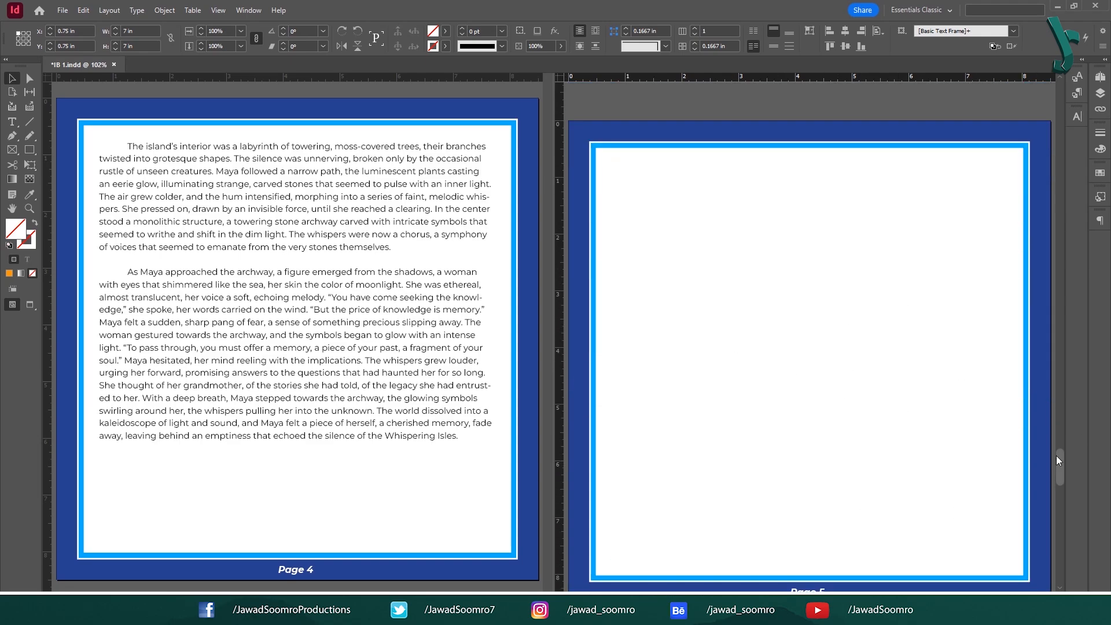
pyautogui.scroll(-1, 799, 364)
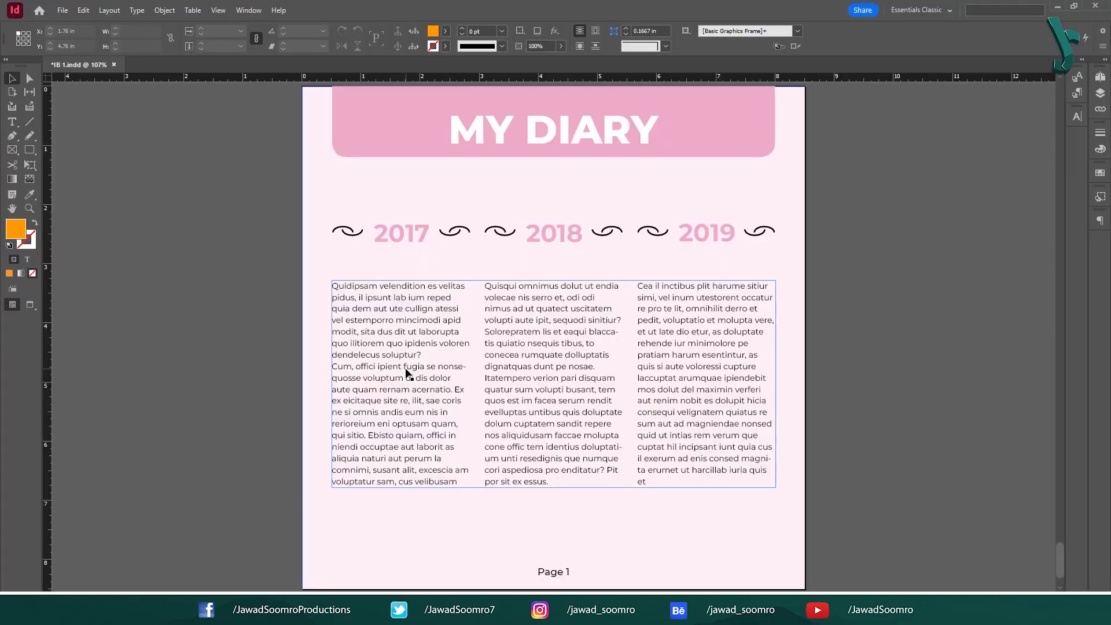
# - Insert a paragraph return after "dendelecus soluptur?" in the 2017 column of "My Diary"
pyautogui.doubleClick(405, 367)
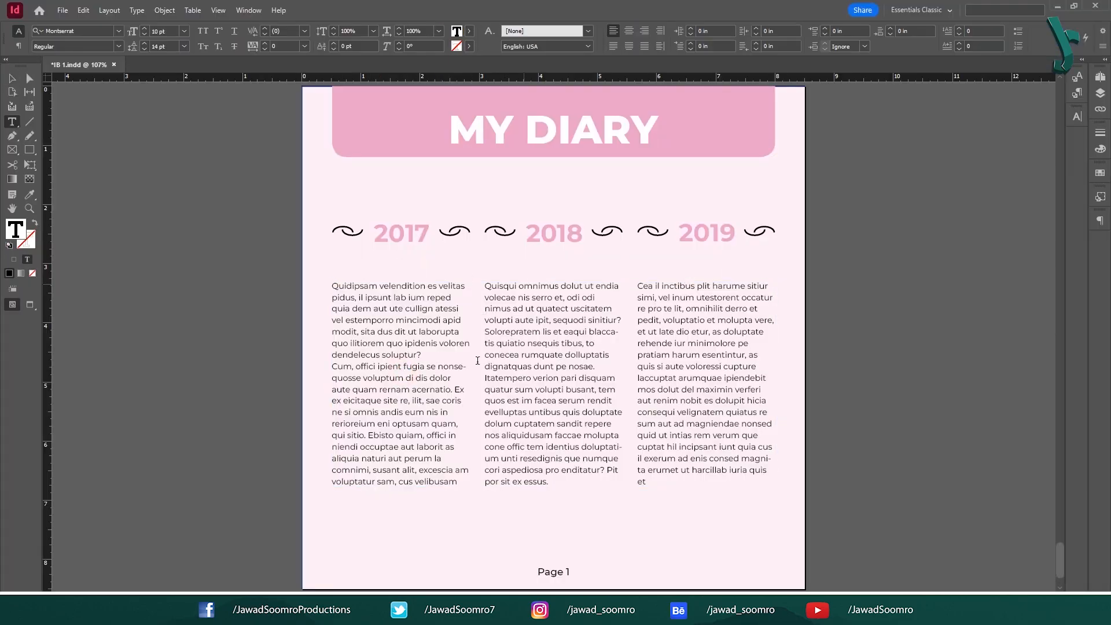
pyautogui.click(426, 357)
pyautogui.press('Return')
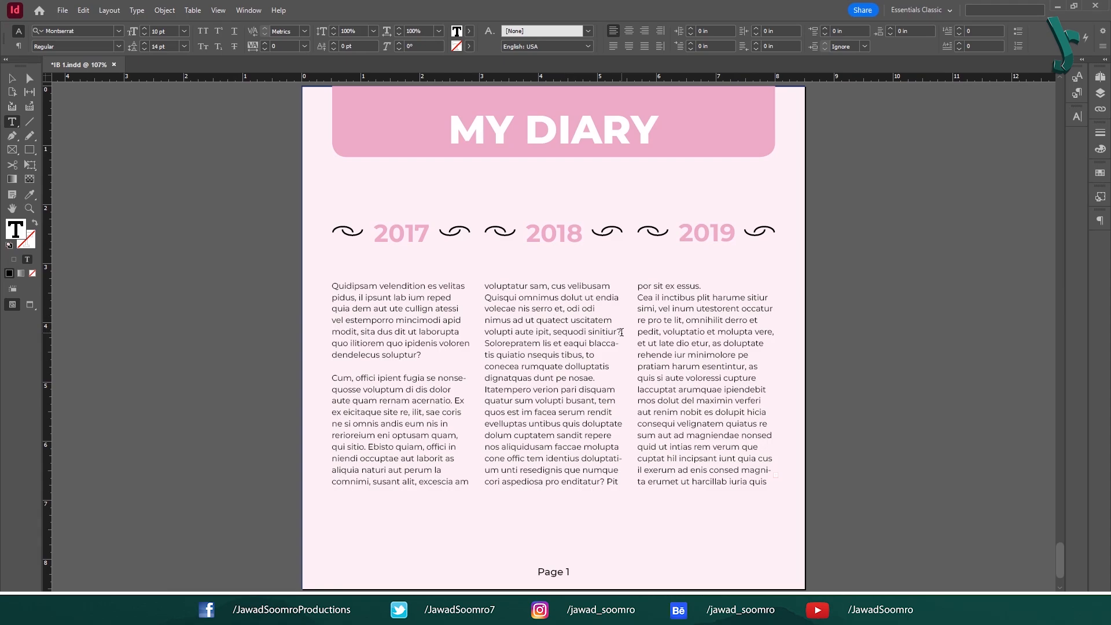
# - Insert a Paragraph Return break character after "sequodi sinitiur?" in the 2018 column
pyautogui.click(137, 10)
pyautogui.click(256, 380)
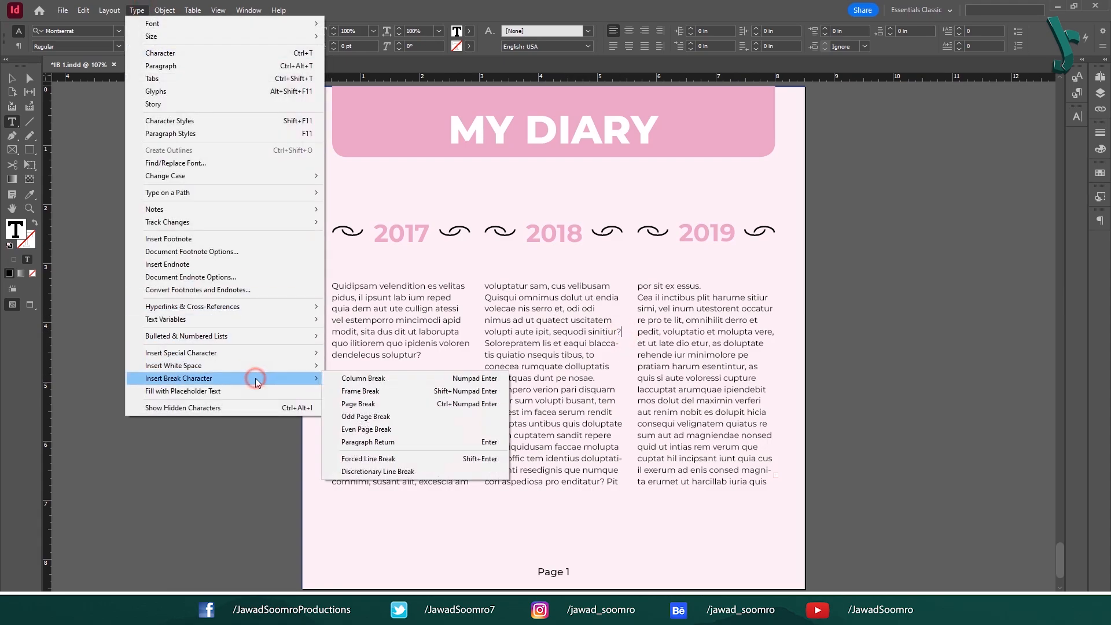
pyautogui.click(467, 444)
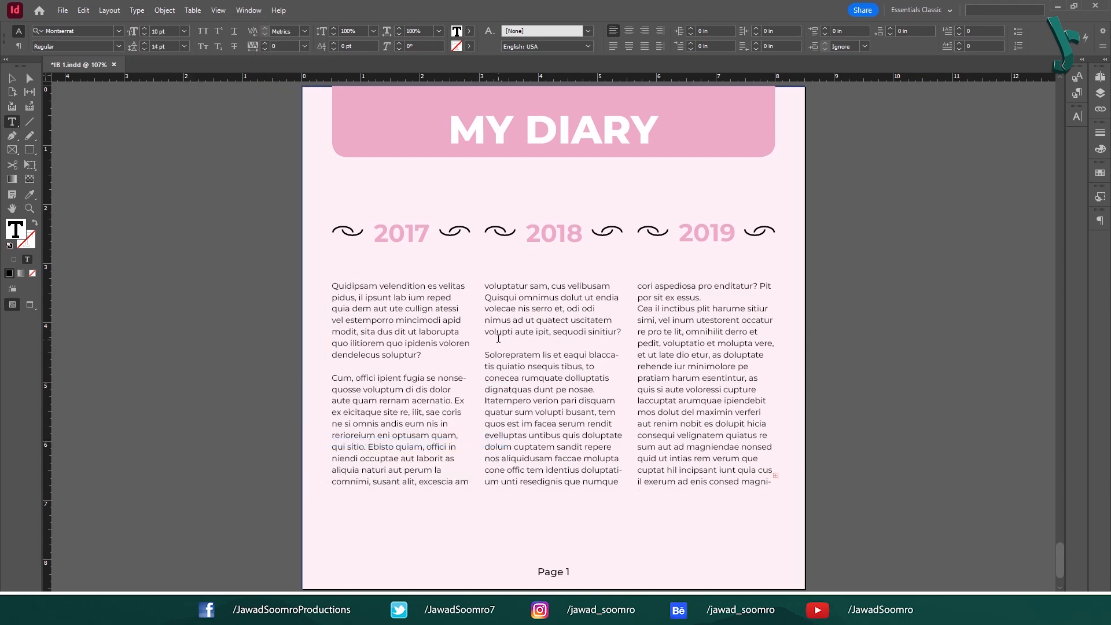
pyautogui.click(486, 354)
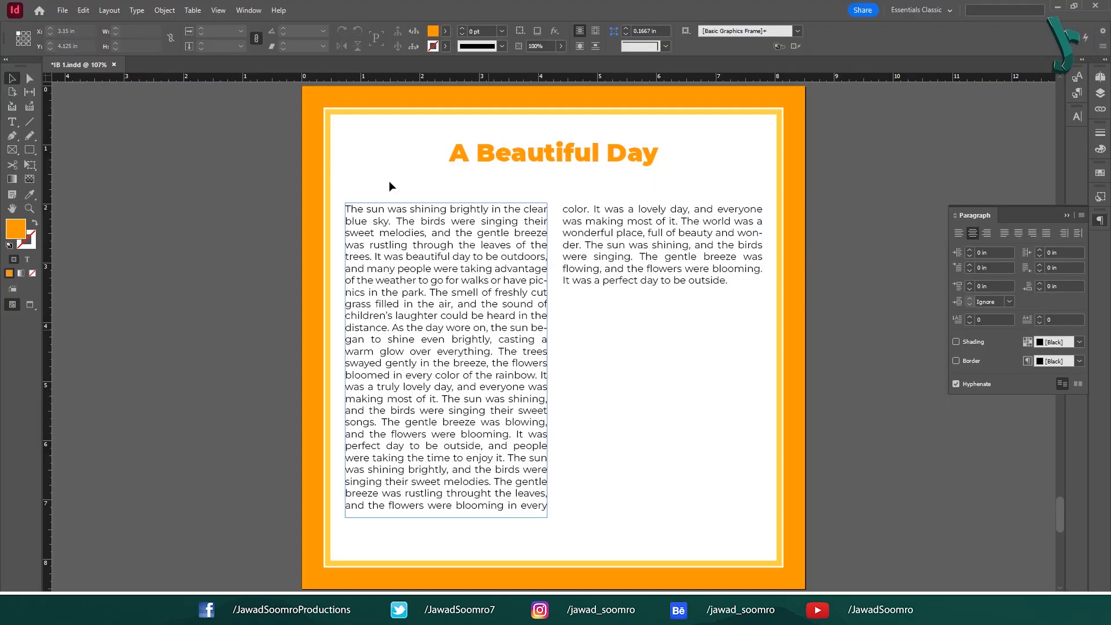
# - Try to insert a forced line break after "go for walks or have" in the first column of "A Beautiful Day"
pyautogui.doubleClick(428, 214)
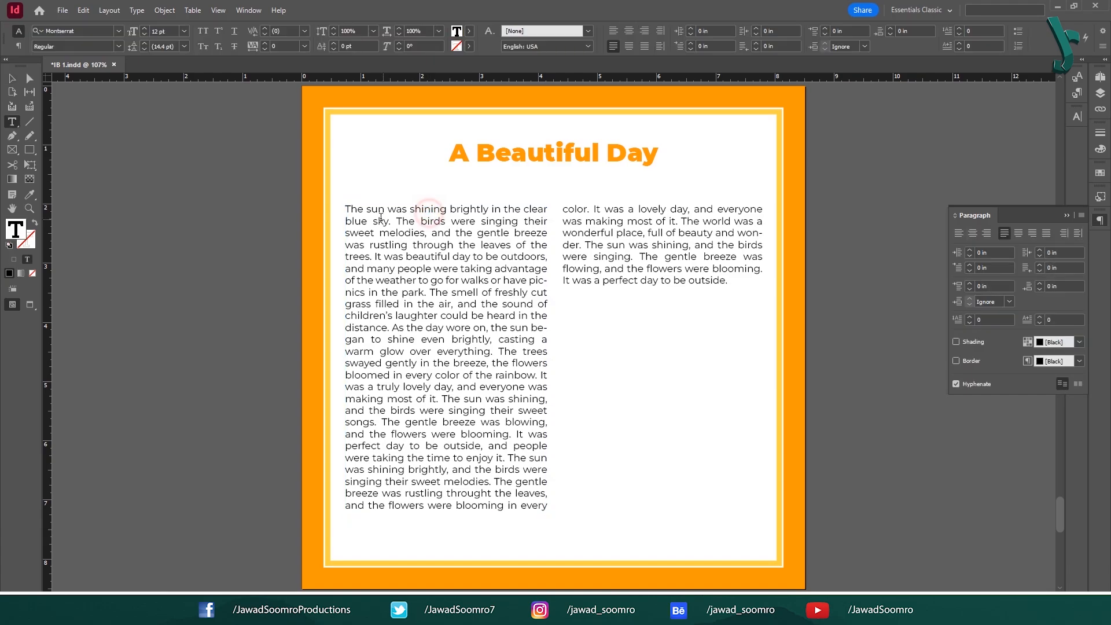
pyautogui.moveTo(350, 208); pyautogui.dragTo(520, 451)
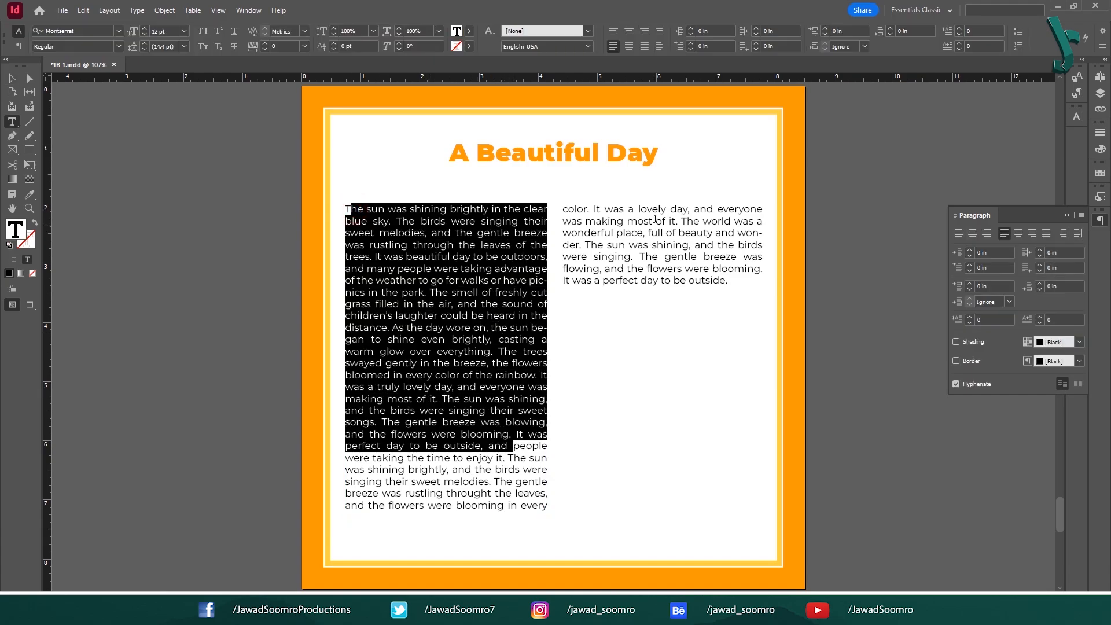
pyautogui.moveTo(655, 214); pyautogui.dragTo(694, 280)
pyautogui.click(687, 269)
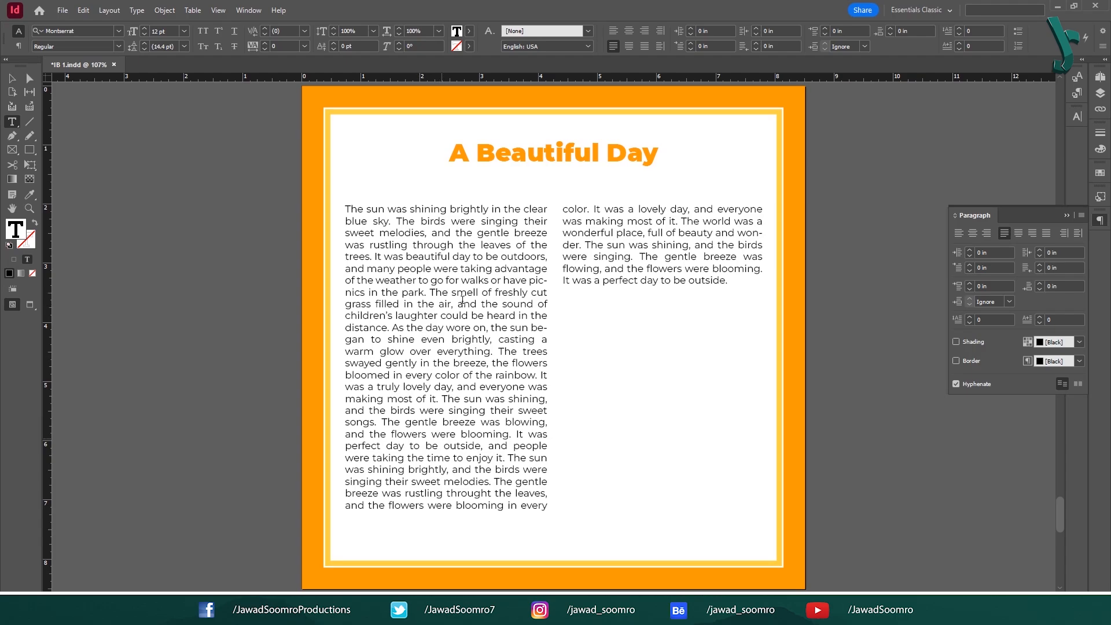
pyautogui.moveTo(547, 283); pyautogui.dragTo(345, 285)
pyautogui.click(518, 288)
pyautogui.click(546, 281)
pyautogui.click(529, 283)
pyautogui.hotkey('shift', 'Return')
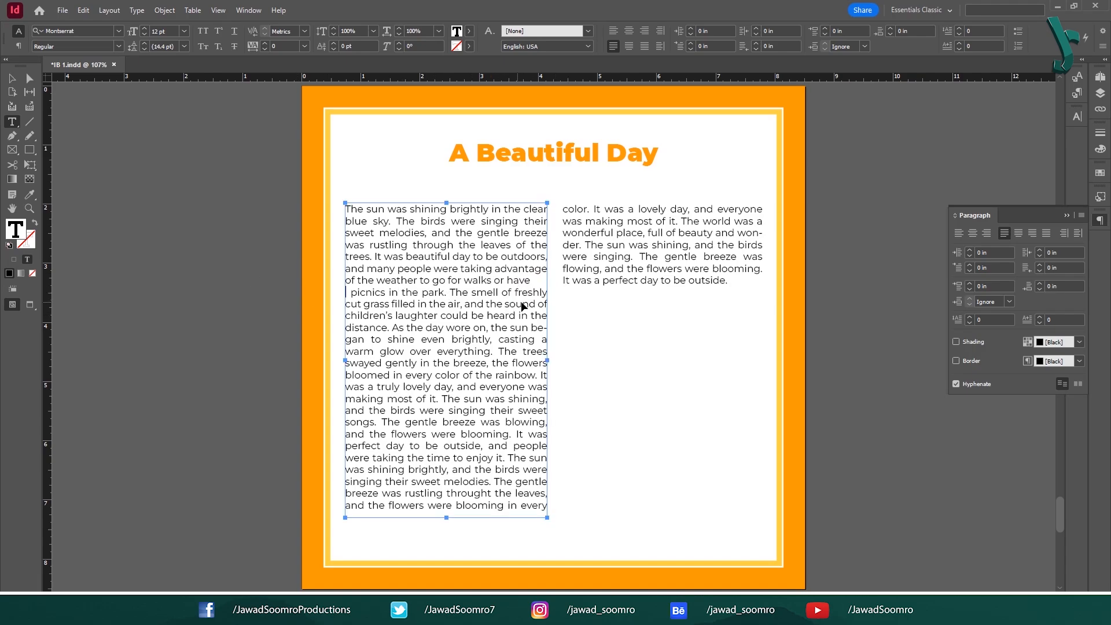
pyautogui.hotkey('ctrl', 'z')
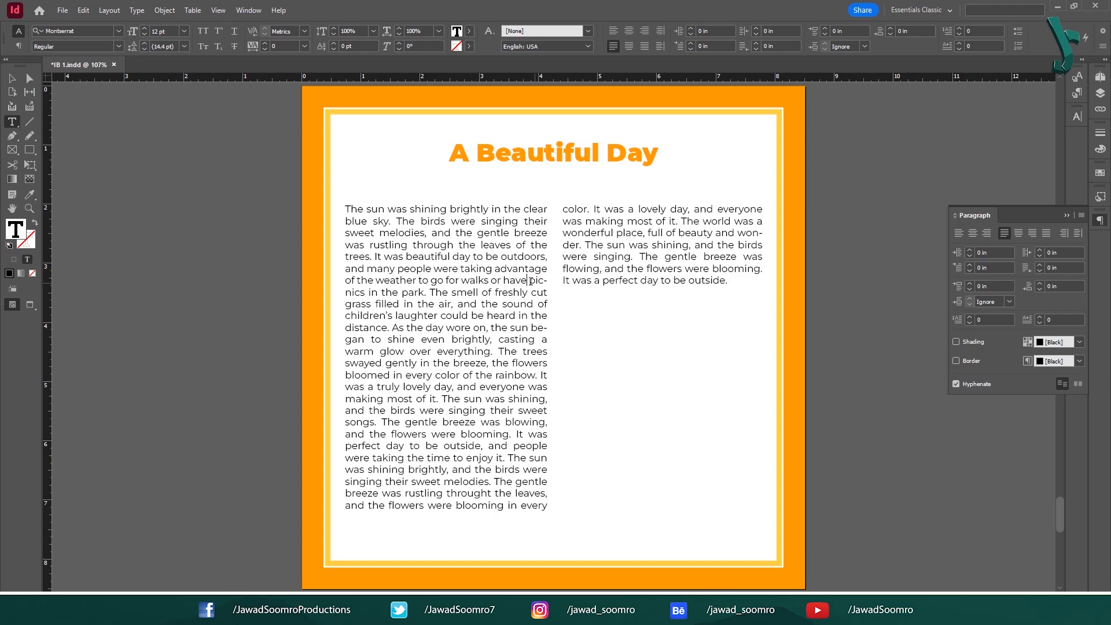
# - Insert a Forced Line Break directly before the hyphenated word "picnics" in the first column of "A Beautiful Day"
pyautogui.click(530, 280)
pyautogui.click(138, 11)
pyautogui.click(296, 380)
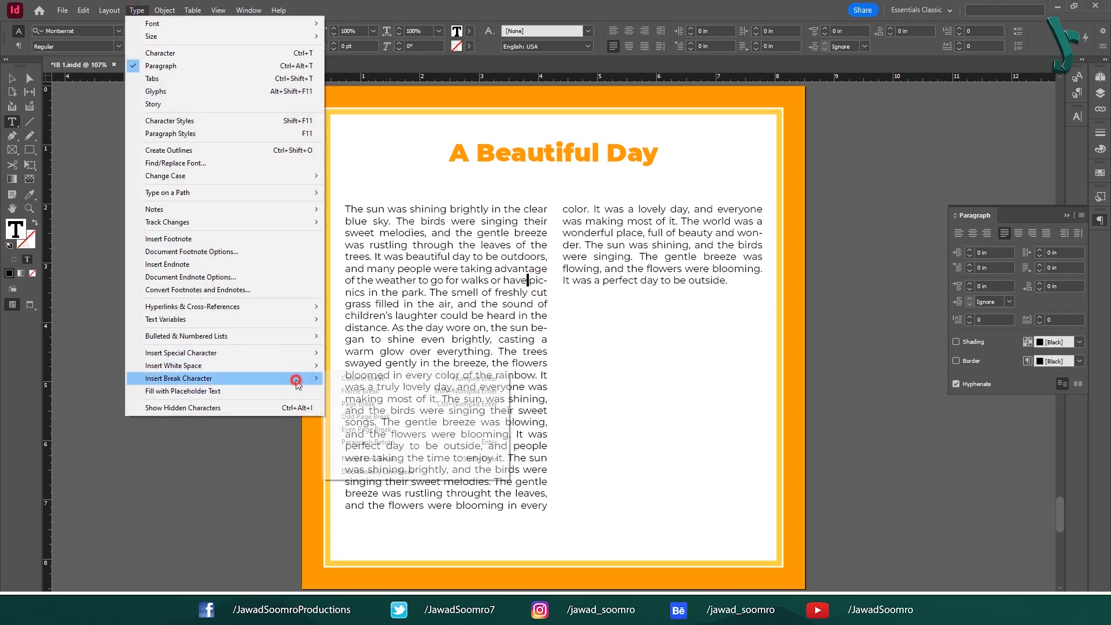
pyautogui.click(414, 459)
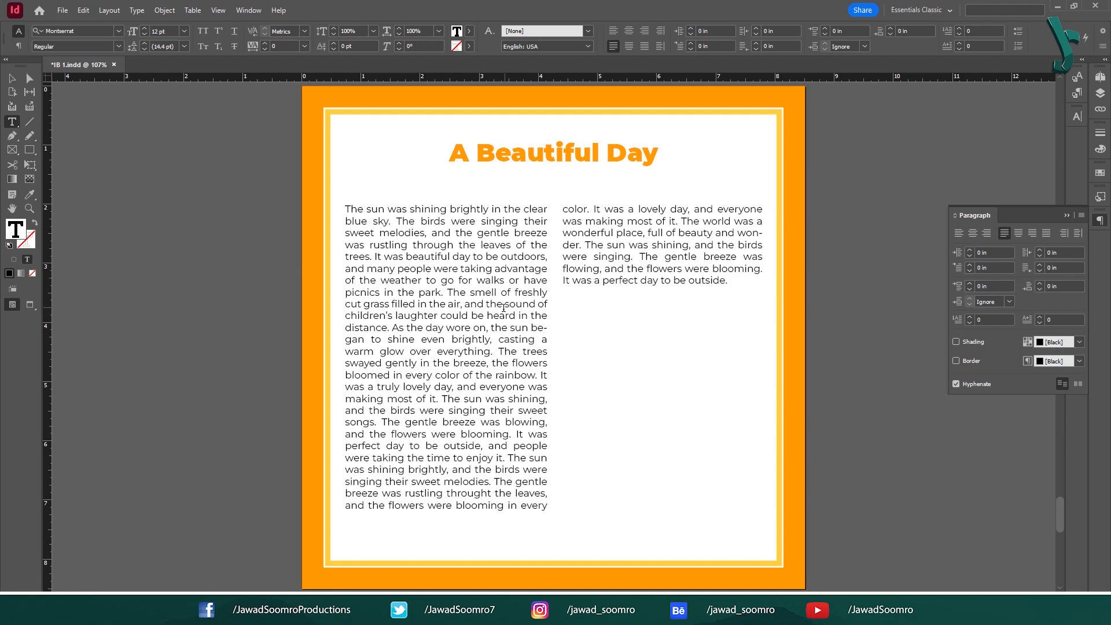
pyautogui.moveTo(341, 295); pyautogui.dragTo(547, 307)
pyautogui.click(528, 279)
# - Insert forced line breaks before the hyphenated words "began", "wonder" and "blooming" in the two columns
pyautogui.click(530, 327)
pyautogui.hotkey('shift', 'Return')
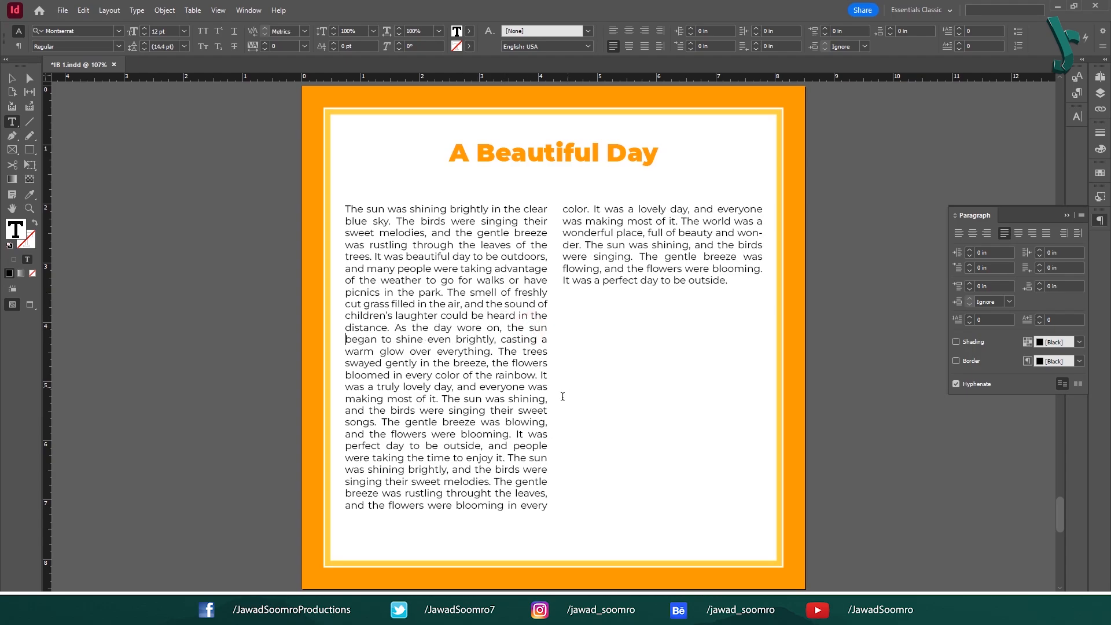
pyautogui.click(740, 234)
pyautogui.hotkey('shift', 'Return')
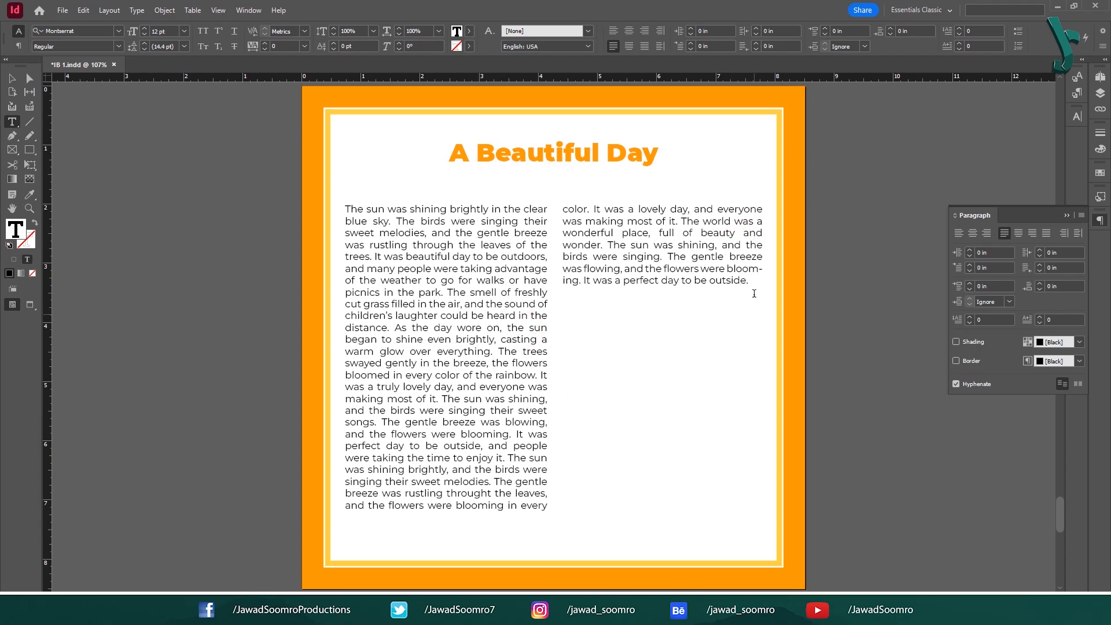
pyautogui.click(727, 268)
pyautogui.hotkey('shift', 'Return')
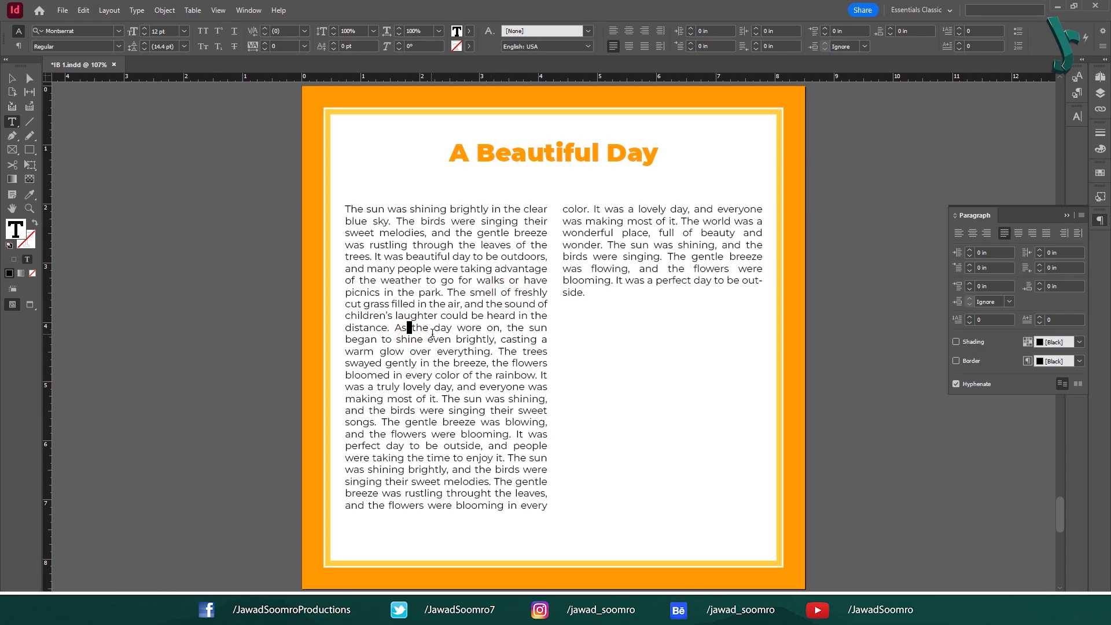
# - Examine the gaps between words in the justified lines of the first column as possible break points
pyautogui.click(429, 328)
pyautogui.click(484, 328)
pyautogui.click(510, 387)
pyautogui.click(409, 327)
pyautogui.click(498, 445)
pyautogui.click(406, 351)
pyautogui.click(433, 351)
pyautogui.click(507, 413)
pyautogui.click(409, 328)
# - Insert a Discretionary Line Break at the space between "As" and "the" in "As the day wore on"
pyautogui.moveTo(413, 328); pyautogui.dragTo(406, 328)
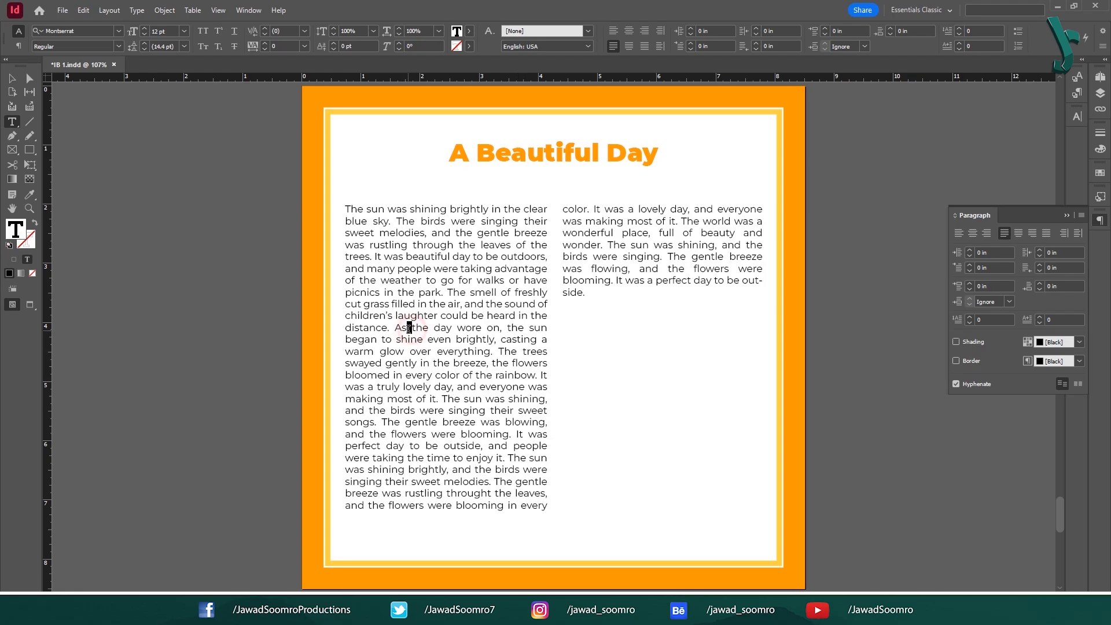
pyautogui.click(137, 12)
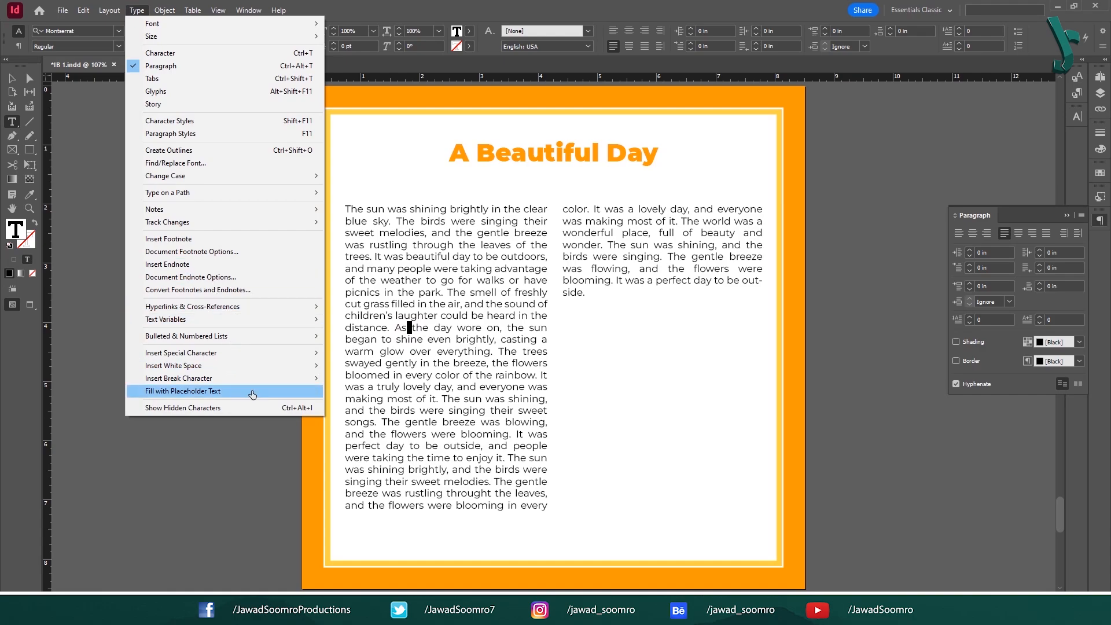
pyautogui.click(256, 379)
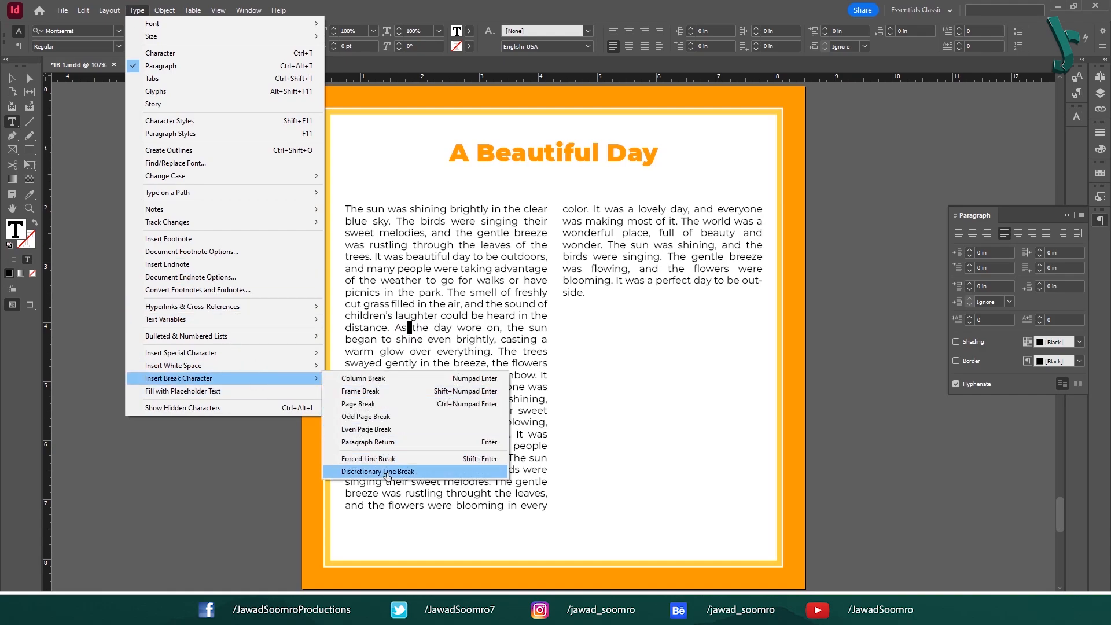
pyautogui.click(386, 471)
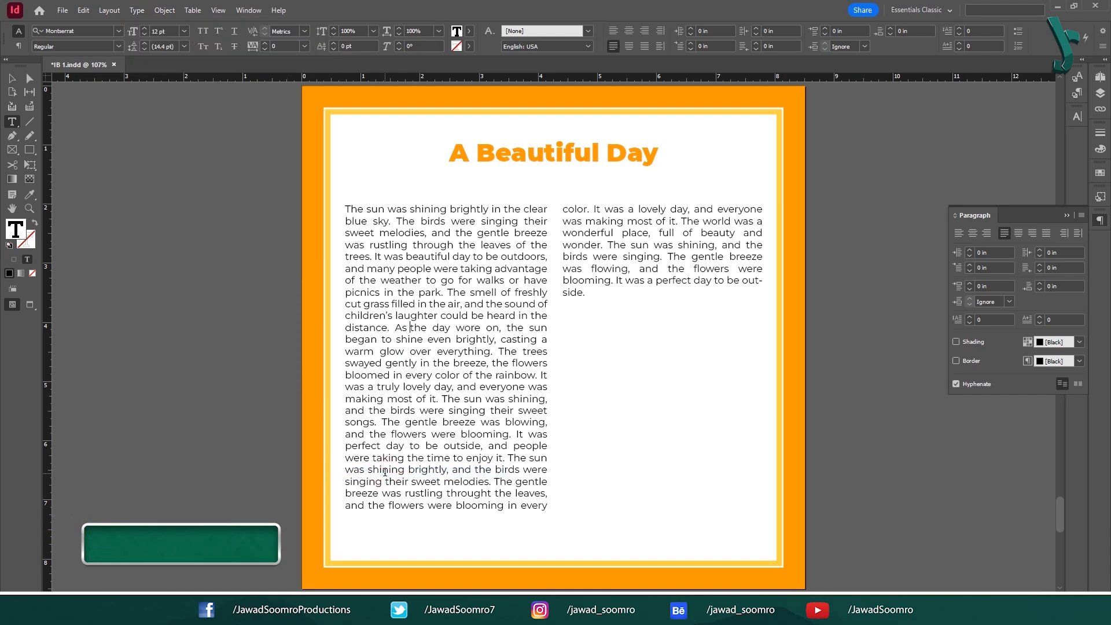
# - Insert discretionary line breaks at the spaces before and after "day" in "As the day wore on"
pyautogui.click(431, 327)
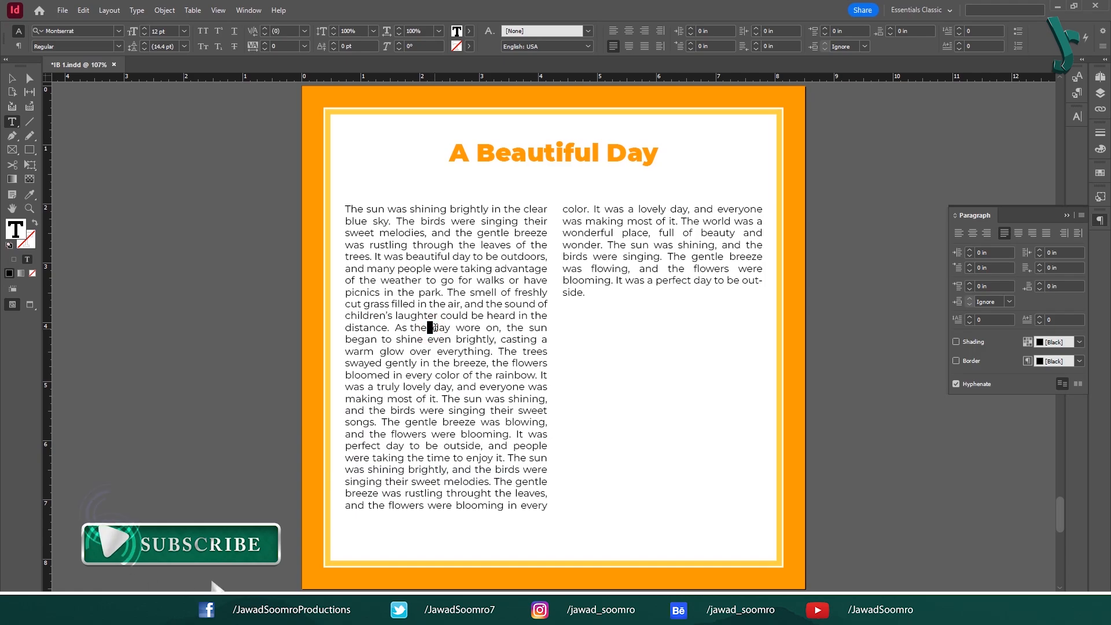
pyautogui.click(135, 11)
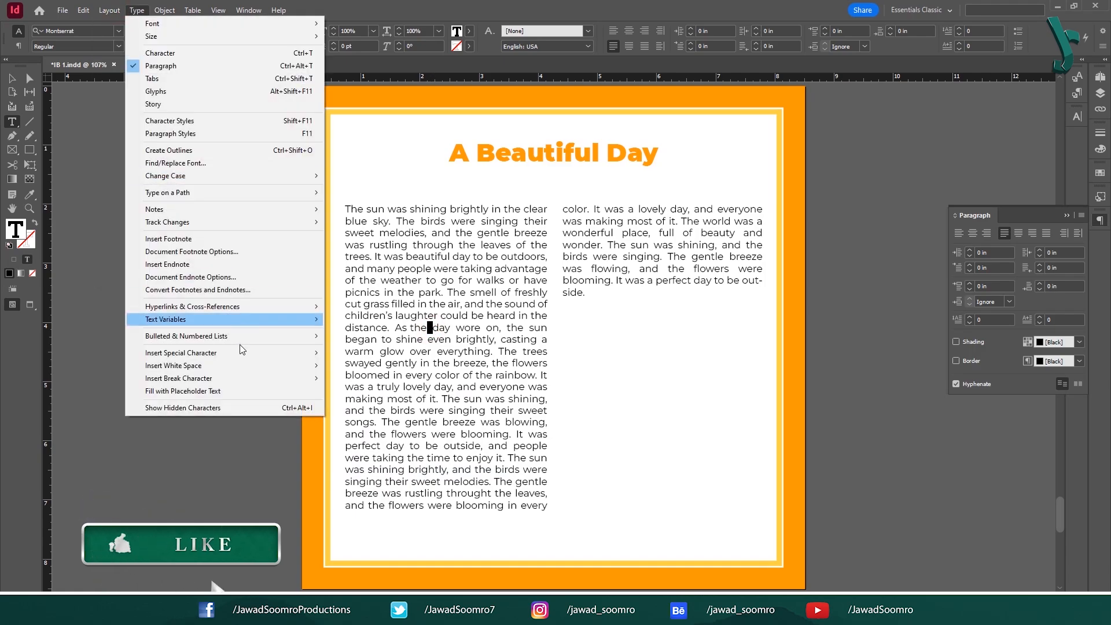
pyautogui.moveTo(180, 378)
pyautogui.click(381, 471)
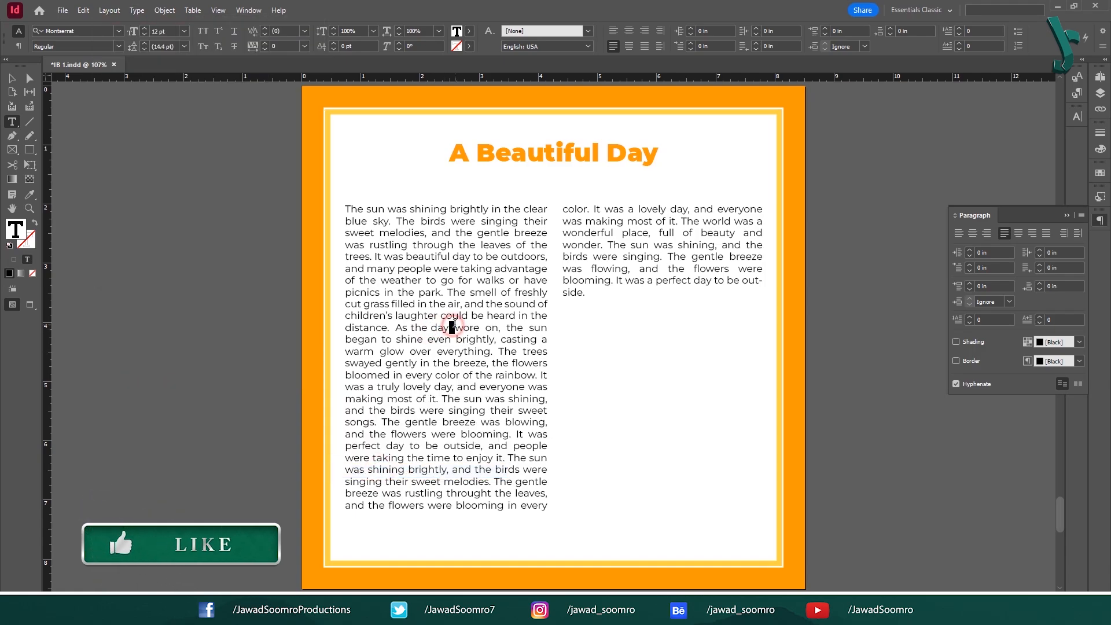
pyautogui.click(137, 11)
pyautogui.moveTo(180, 377)
pyautogui.click(440, 460)
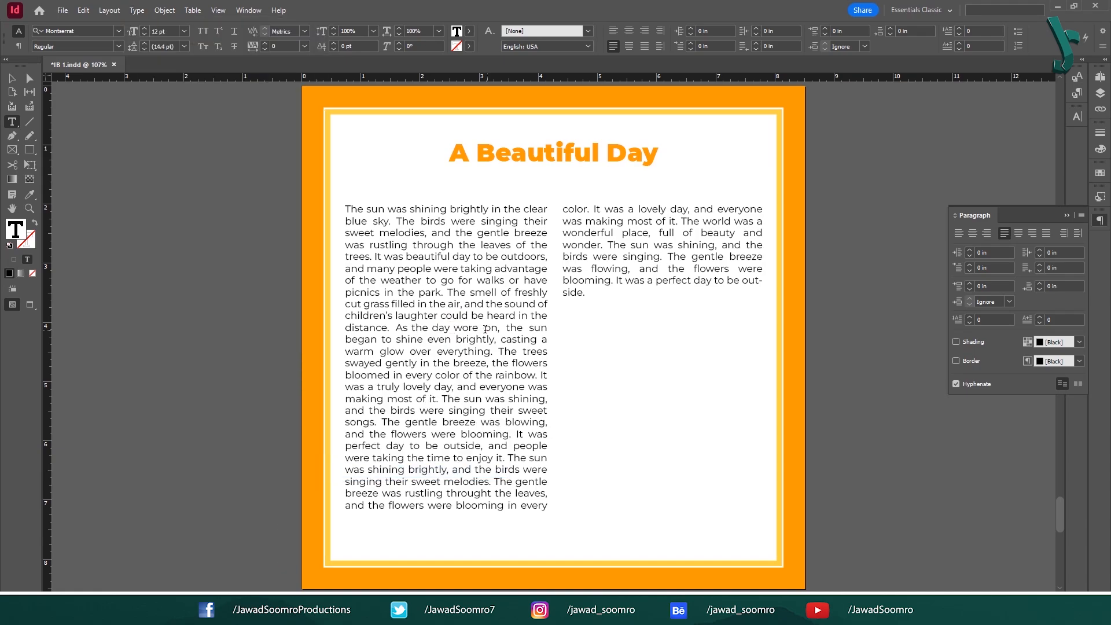
# - Insert discretionary line breaks at the spaces between the words of "wore on, the sun" in the same line
pyautogui.click(481, 327)
pyautogui.click(137, 10)
pyautogui.click(387, 472)
pyautogui.click(502, 327)
pyautogui.click(136, 10)
pyautogui.click(247, 380)
pyautogui.click(377, 471)
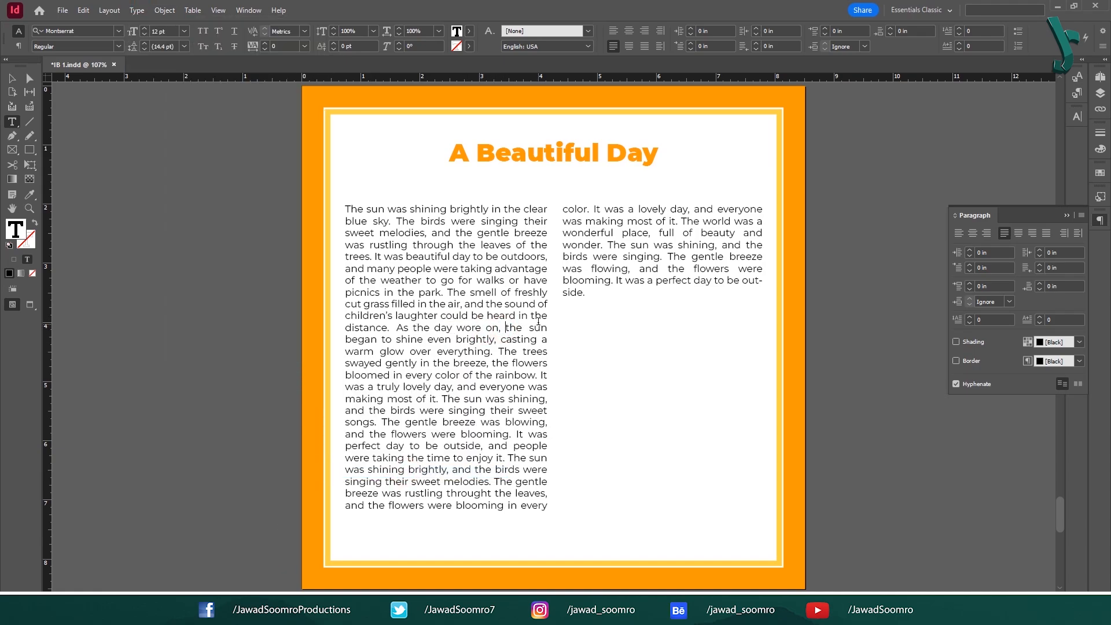
pyautogui.click(525, 328)
pyautogui.click(136, 11)
pyautogui.click(229, 381)
pyautogui.click(385, 472)
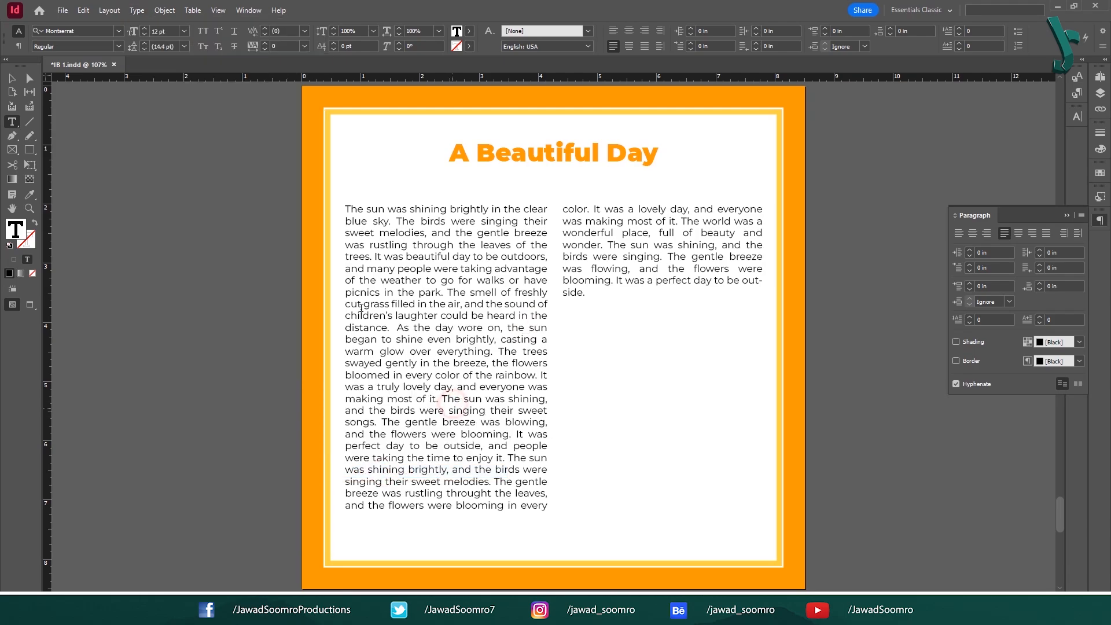
# - Insert discretionary line breaks at the spaces on both sides of "and" in "was flowing, and the flowers" in the second column
pyautogui.moveTo(356, 209); pyautogui.dragTo(548, 460)
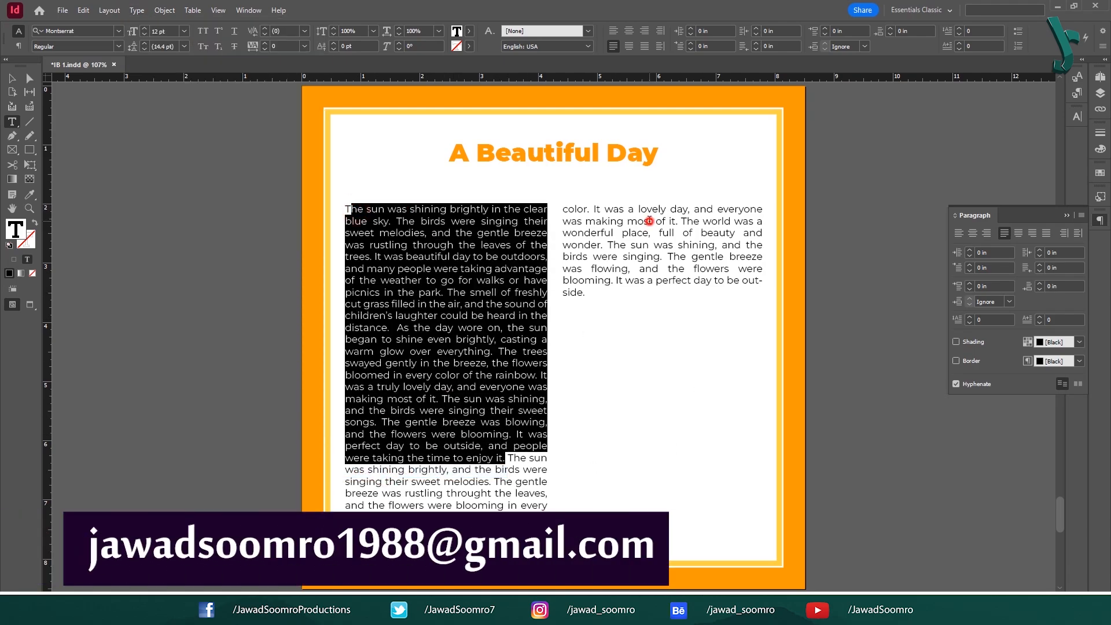
pyautogui.doubleClick(663, 268)
pyautogui.click(136, 10)
pyautogui.moveTo(178, 378)
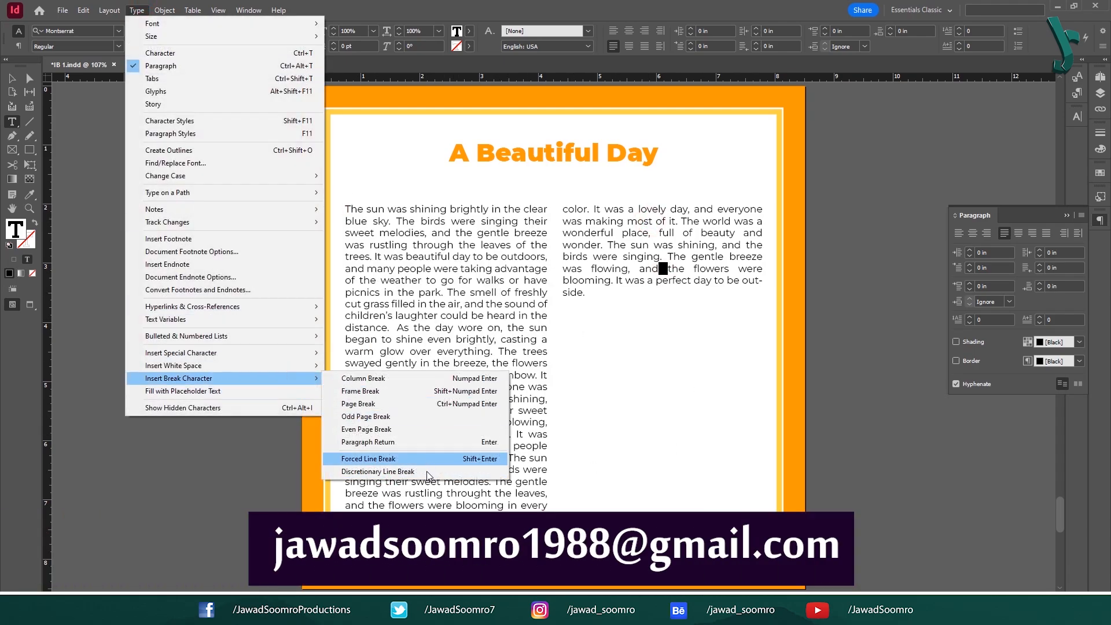
pyautogui.click(377, 472)
pyautogui.doubleClick(635, 267)
pyautogui.click(137, 10)
pyautogui.moveTo(268, 378)
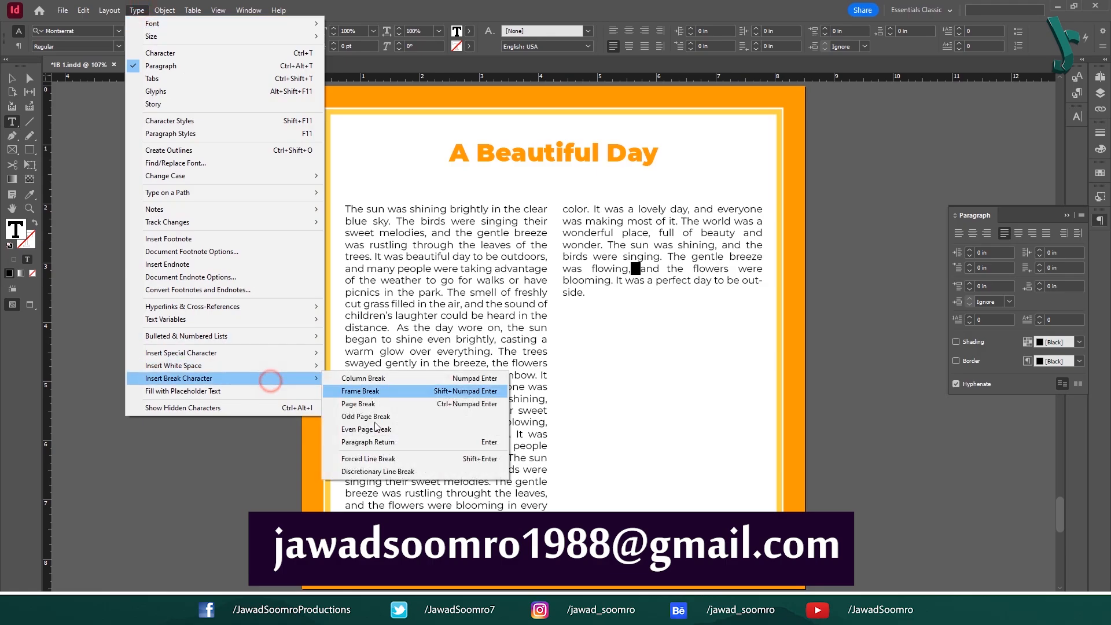
pyautogui.click(378, 471)
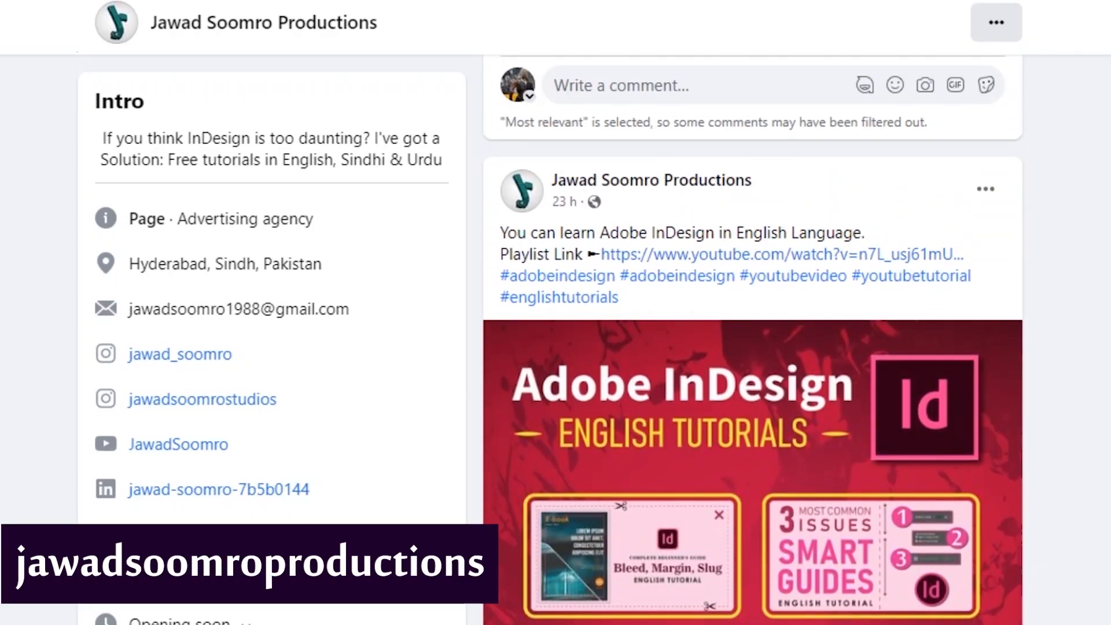
pyautogui.scroll(20, 753, 348)
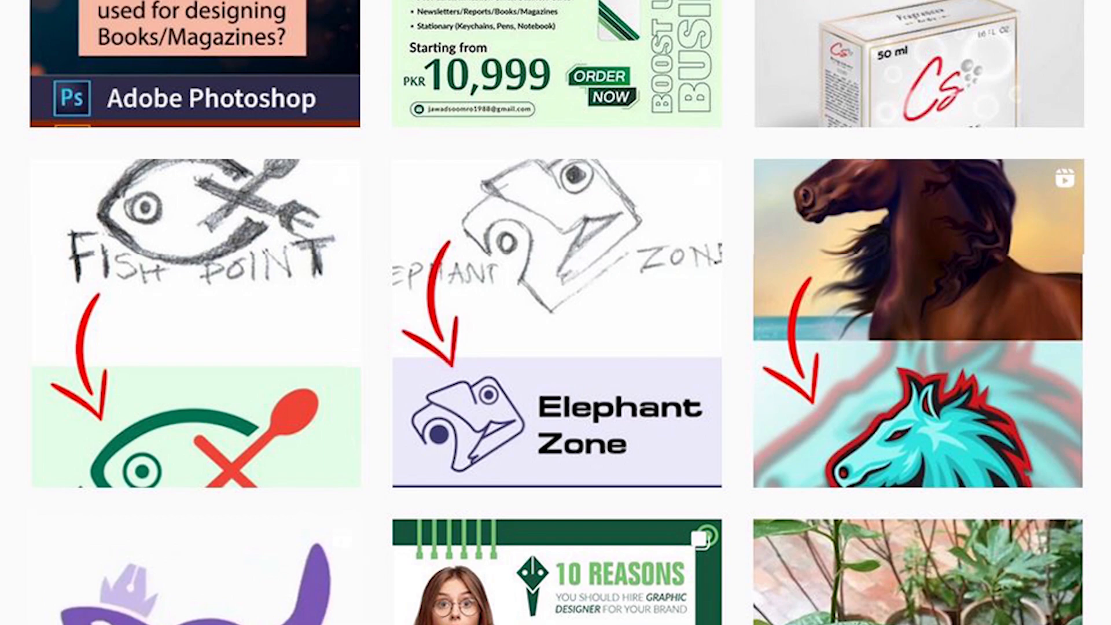
pyautogui.scroll(5, 556, 313)
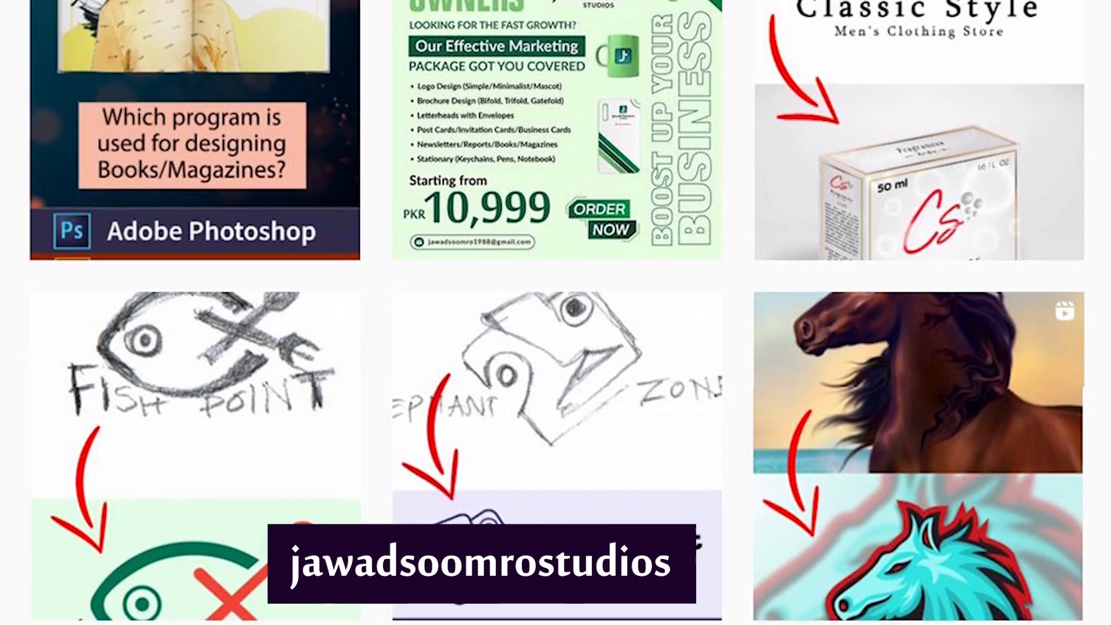
pyautogui.scroll(1, 556, 312)
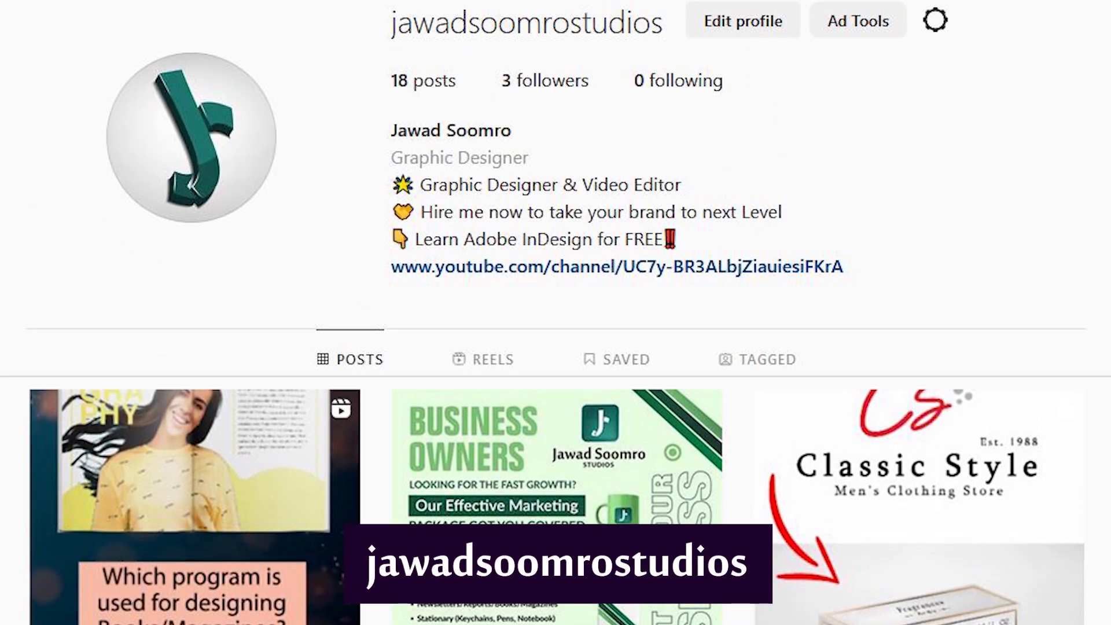